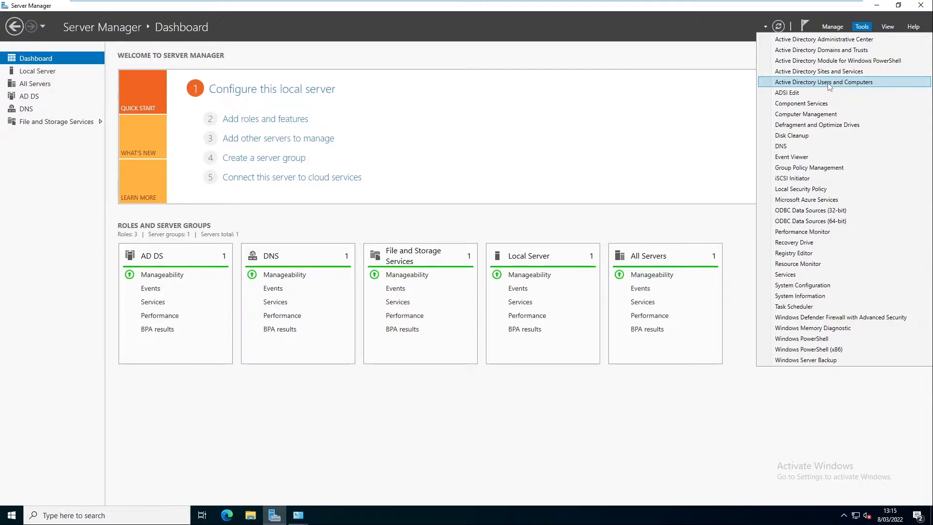
Step: Launch Active Directory Users and Computers from Server Manager's Tools menu
click(15, 517)
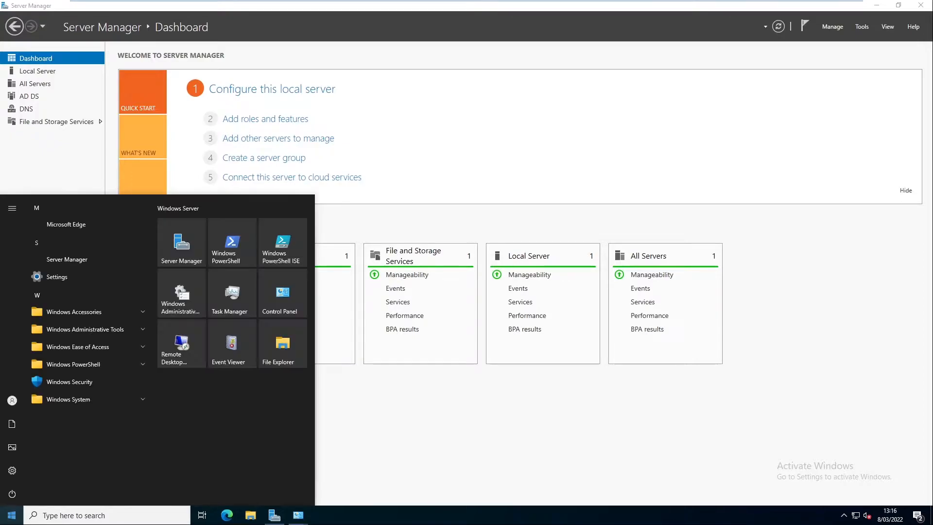
click(138, 330)
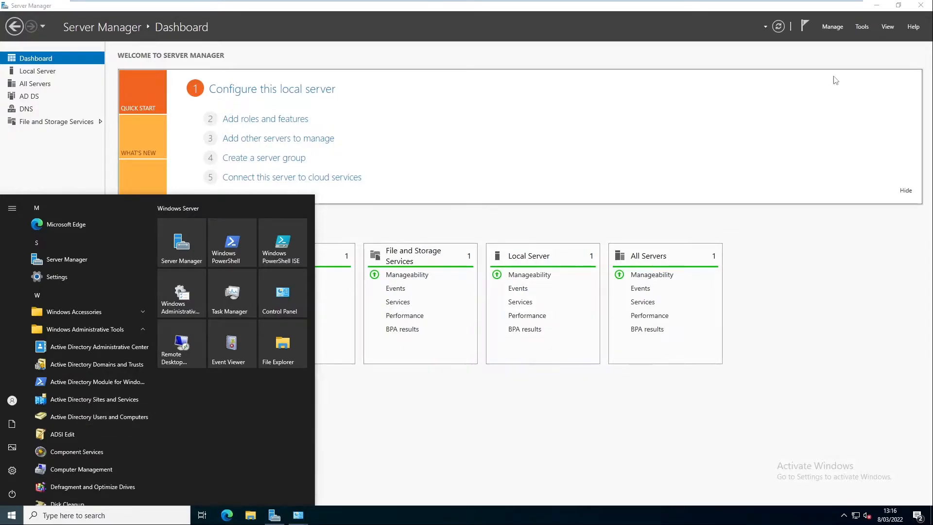
click(861, 27)
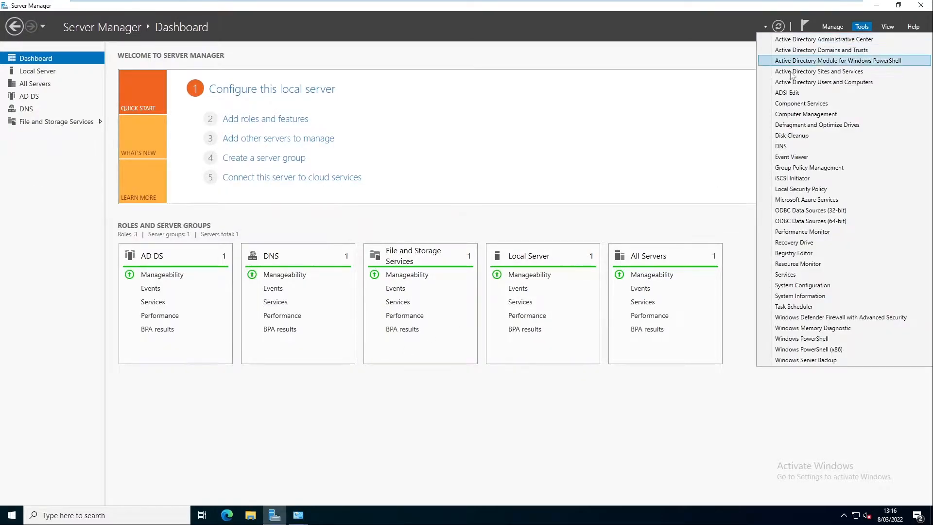
click(813, 83)
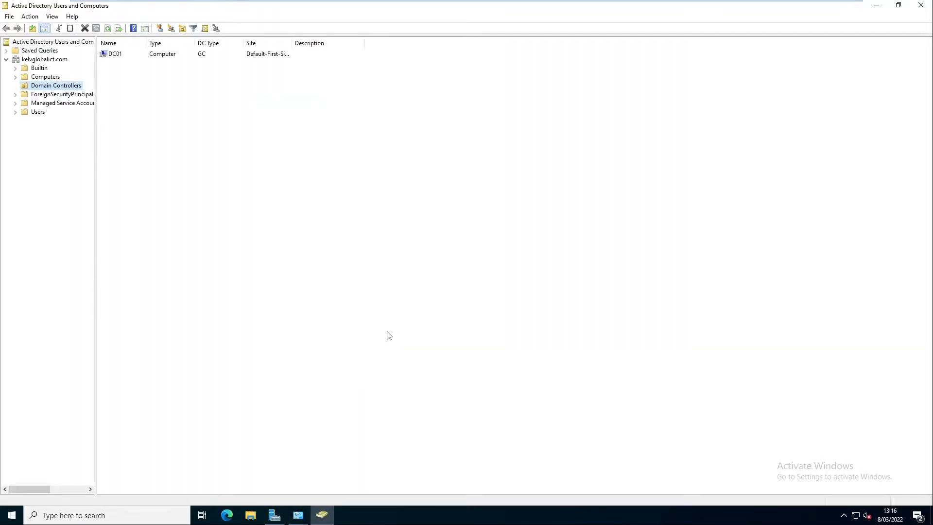
right_click(322, 515)
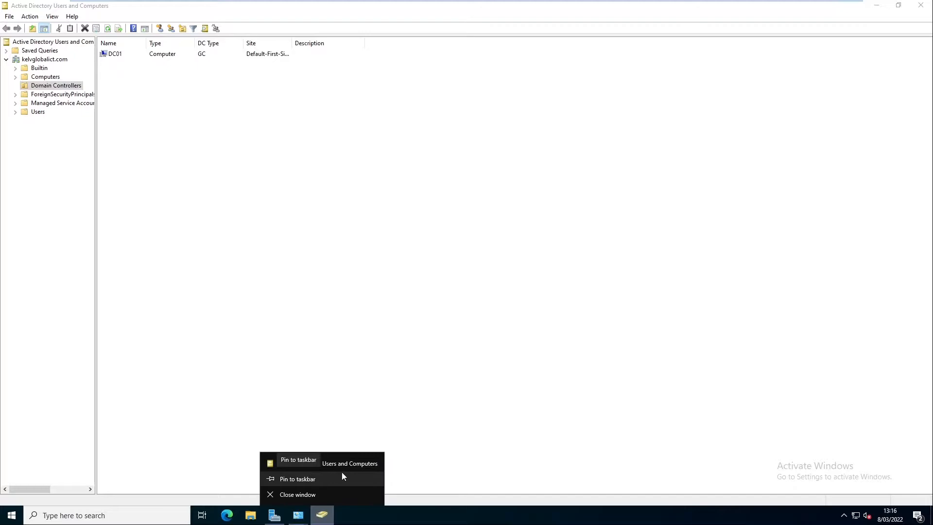
click(306, 481)
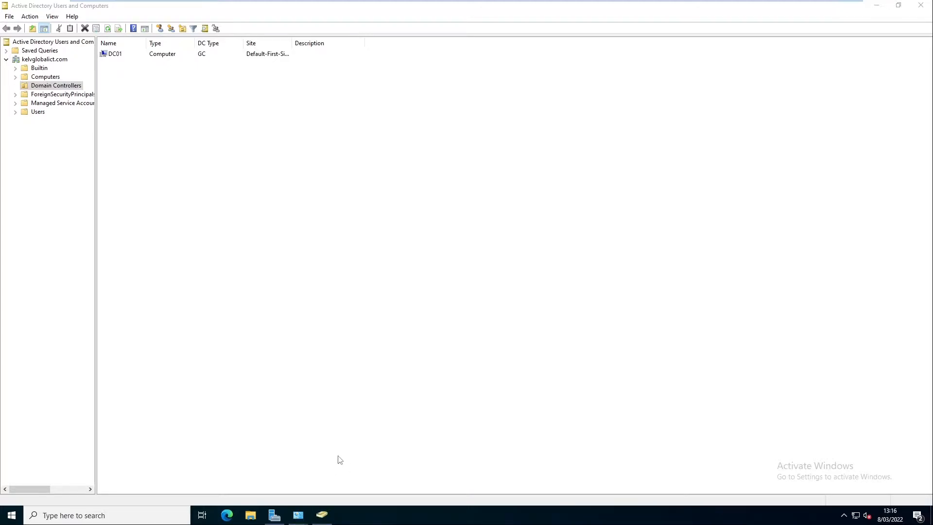
Step: Create the KELVGLOBALICT organizational unit directly under the kelvglobalict.com domain
mouse_move(327, 516)
click(52, 60)
right_click(52, 60)
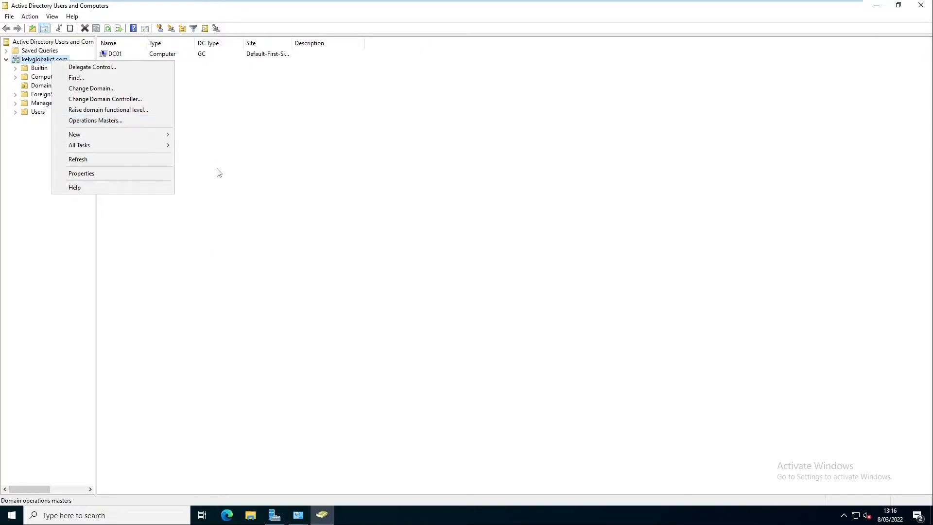
mouse_move(149, 135)
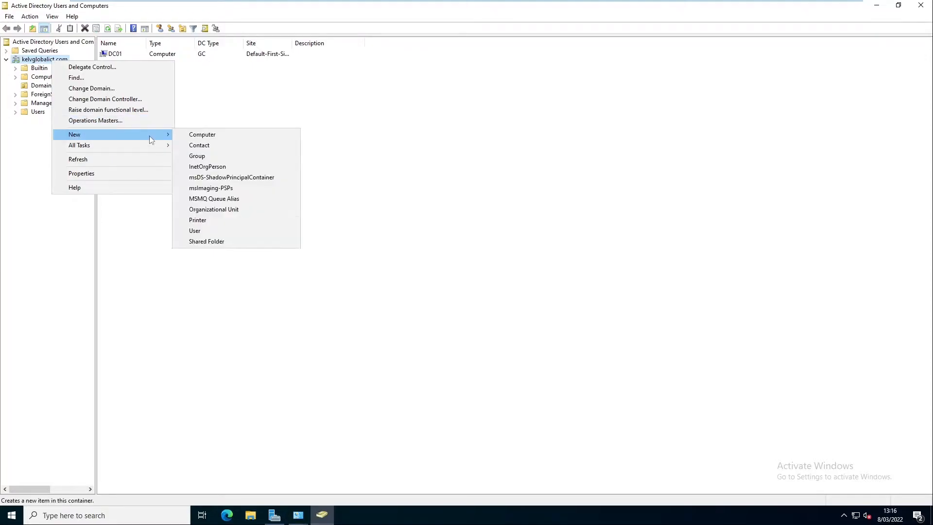
click(216, 209)
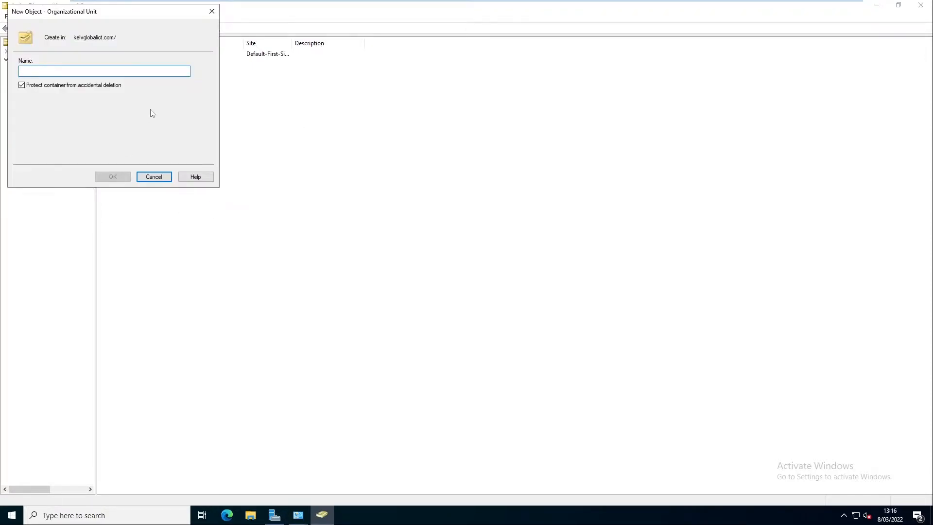
text(KELVGLOBALICT)
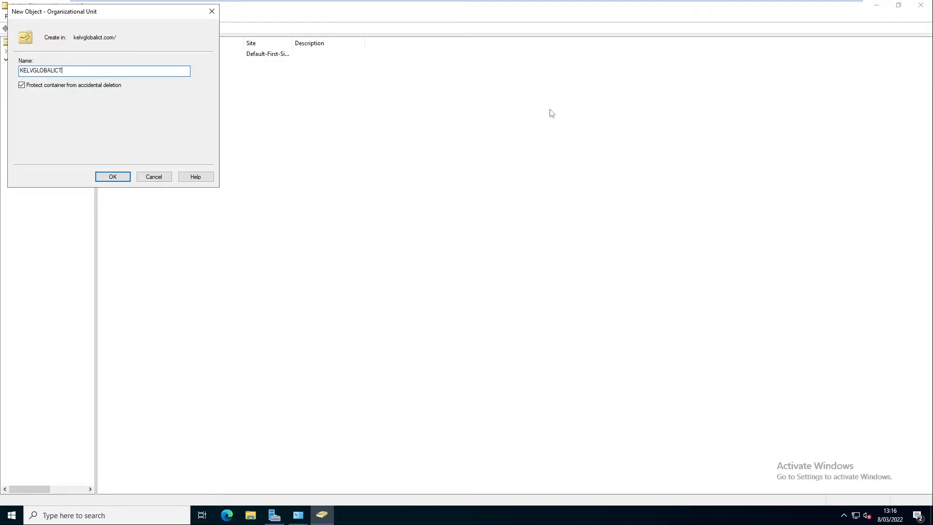
click(111, 177)
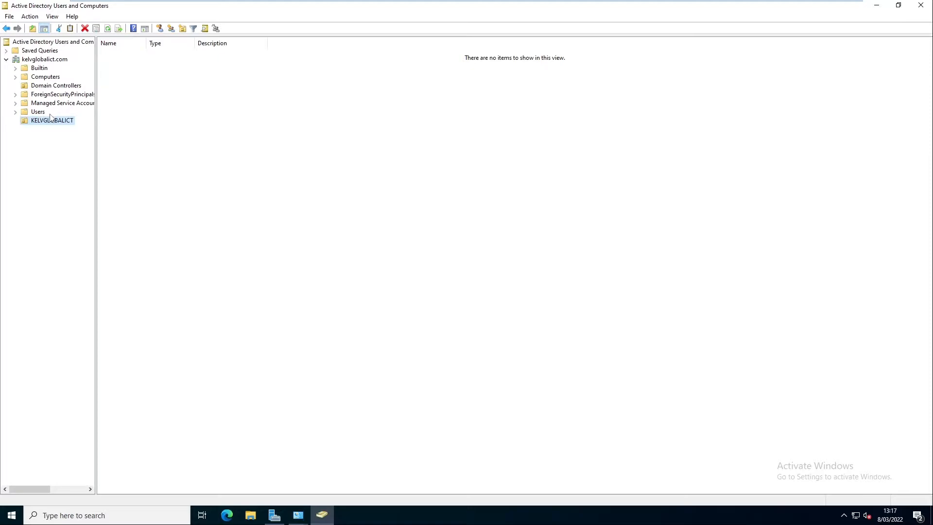
Step: Add an organizational unit named Users inside KELVGLOBALICT and open it
click(34, 113)
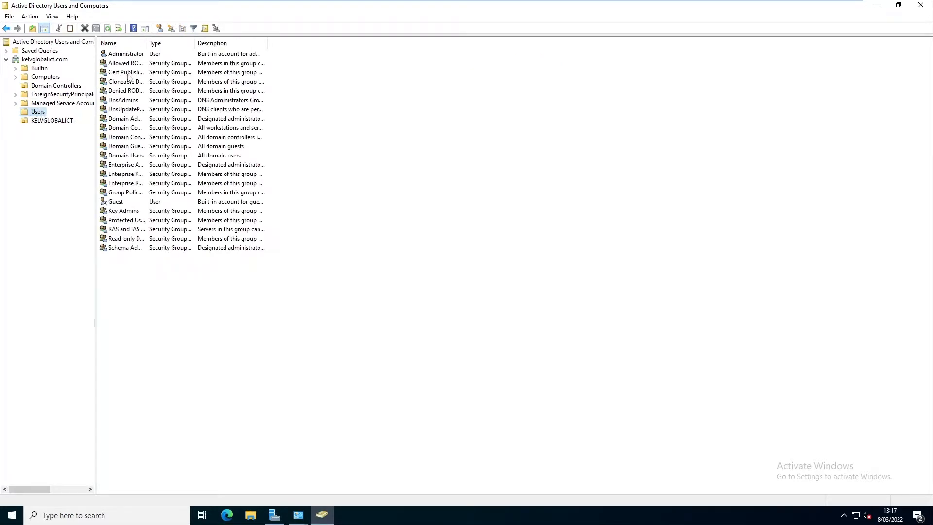
drag(145, 44, 195, 44)
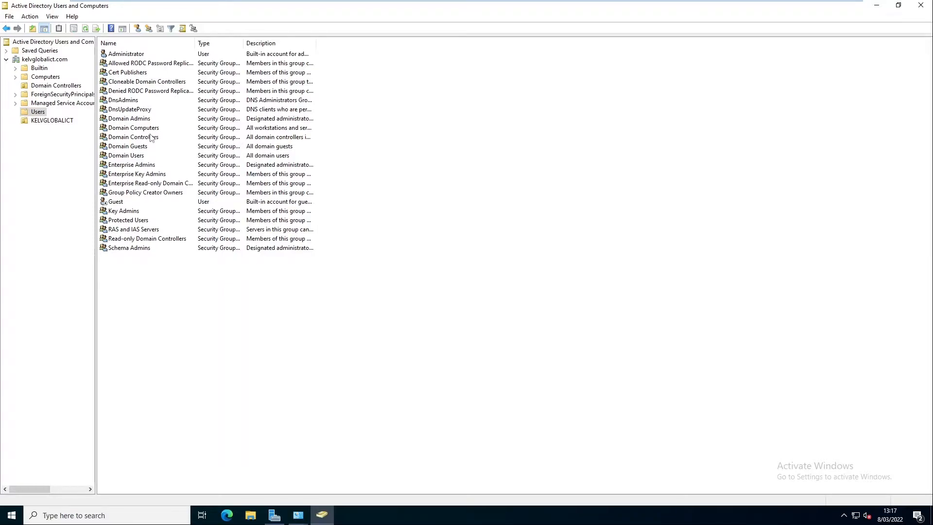
right_click(61, 121)
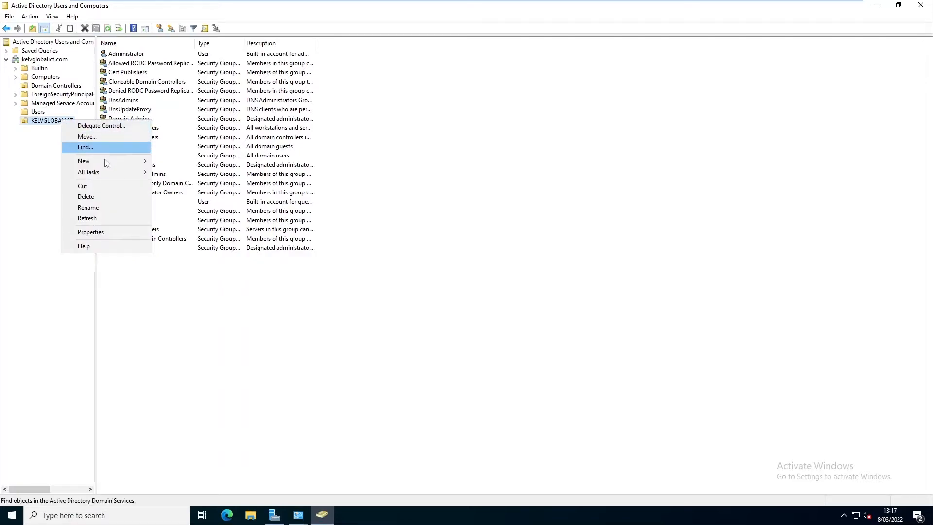
mouse_move(106, 162)
click(198, 236)
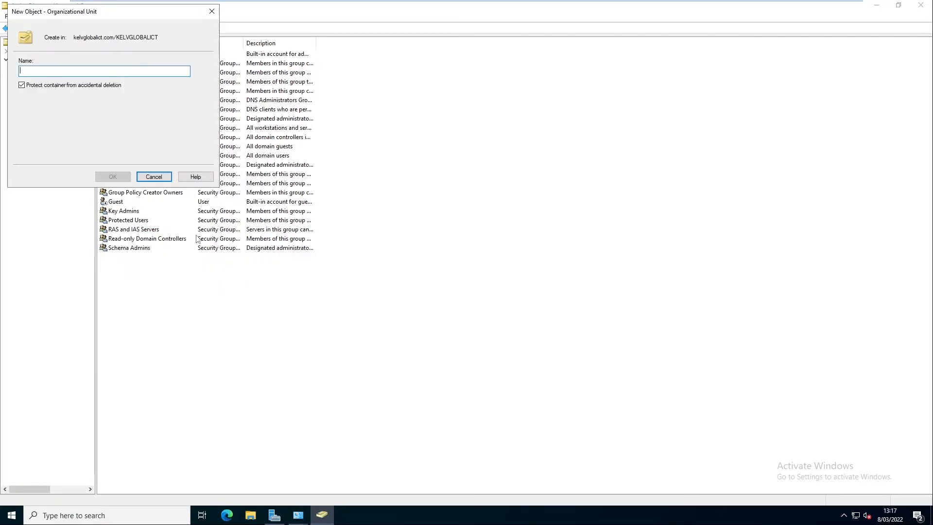
text(Users)
click(121, 176)
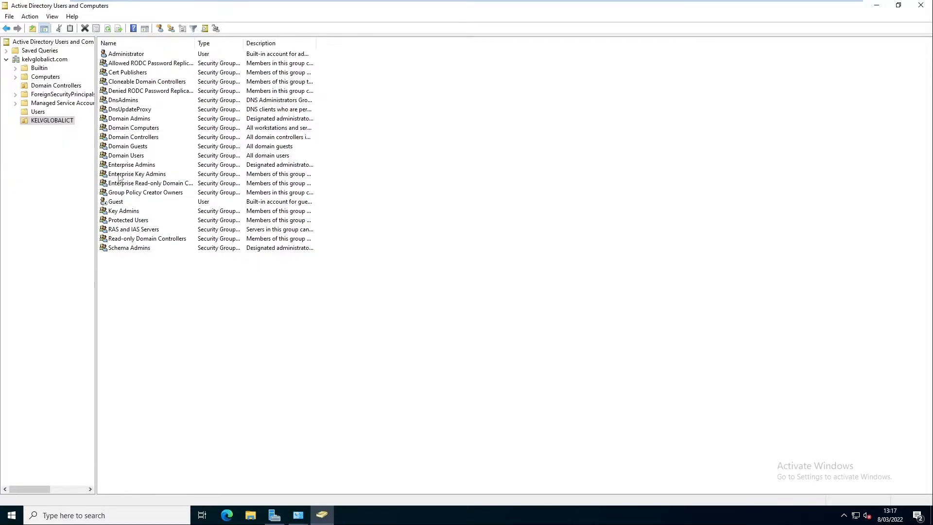
click(48, 130)
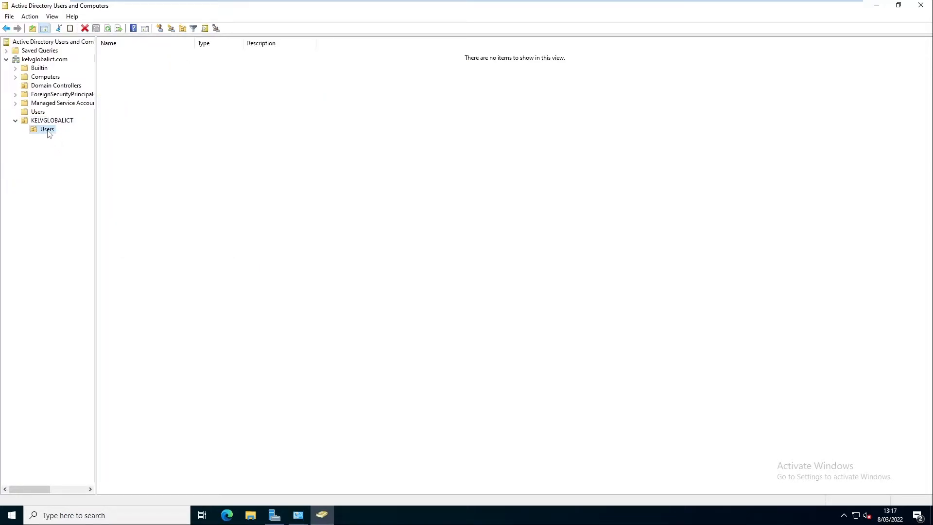
Step: Create an Administrators OU under KELVGLOBALICT/Users, replacing the mistyped Non-Admins name
right_click(48, 132)
mouse_move(92, 173)
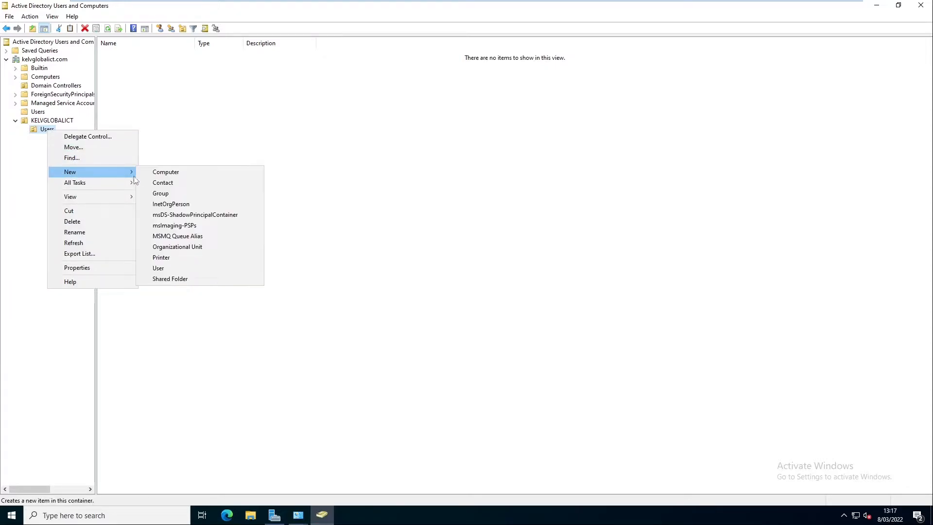
click(181, 246)
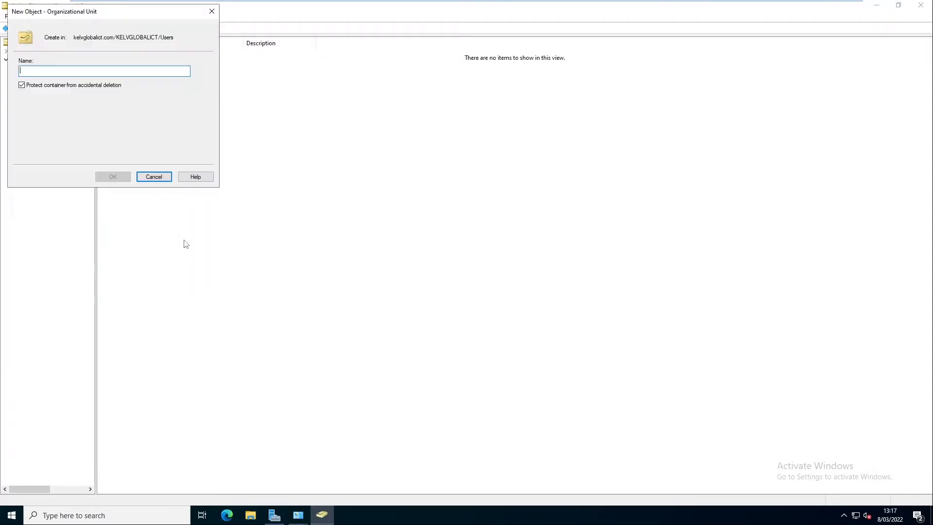
text(Non)
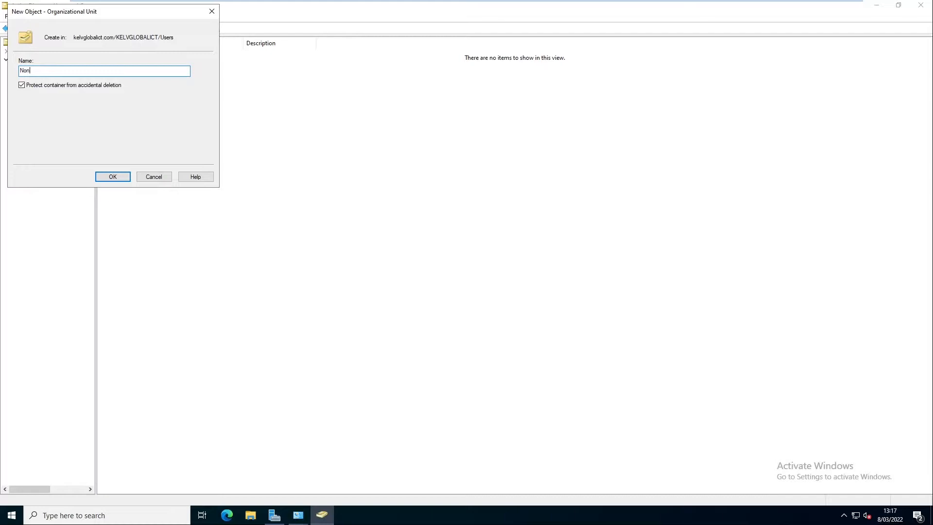
text(-Admins)
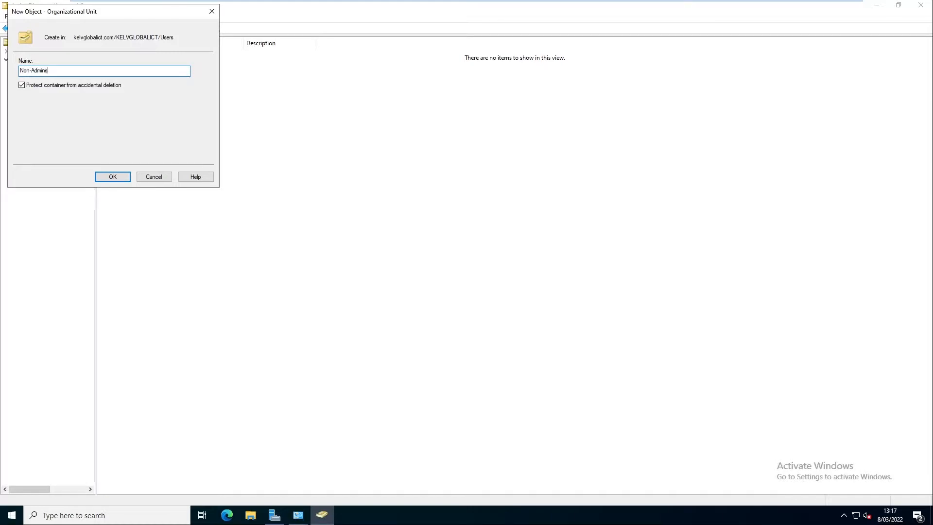
key(BackSpace)
key(BackSpace)
key(BackSpace)
key(BackSpace)
key(BackSpace)
key(BackSpace)
key(BackSpace)
key(BackSpace)
key(BackSpace)
text(Adminis)
click(116, 178)
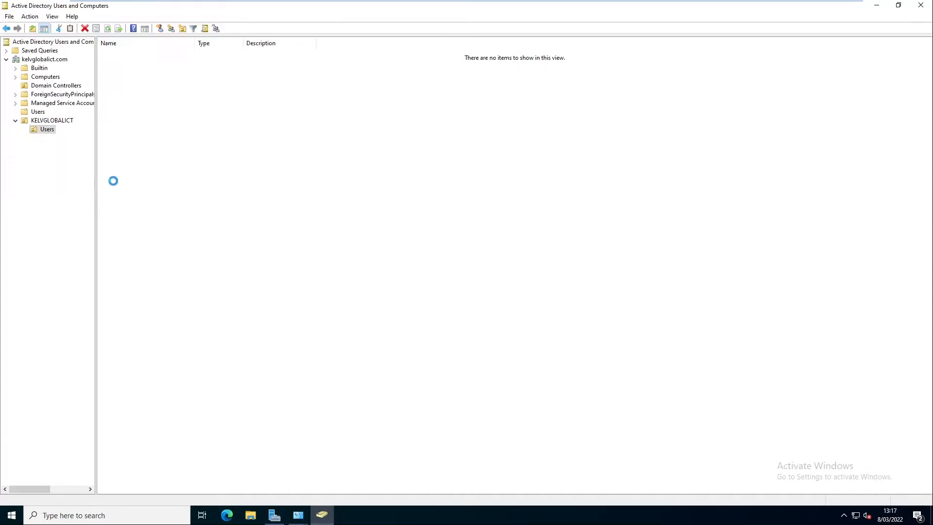
click(52, 130)
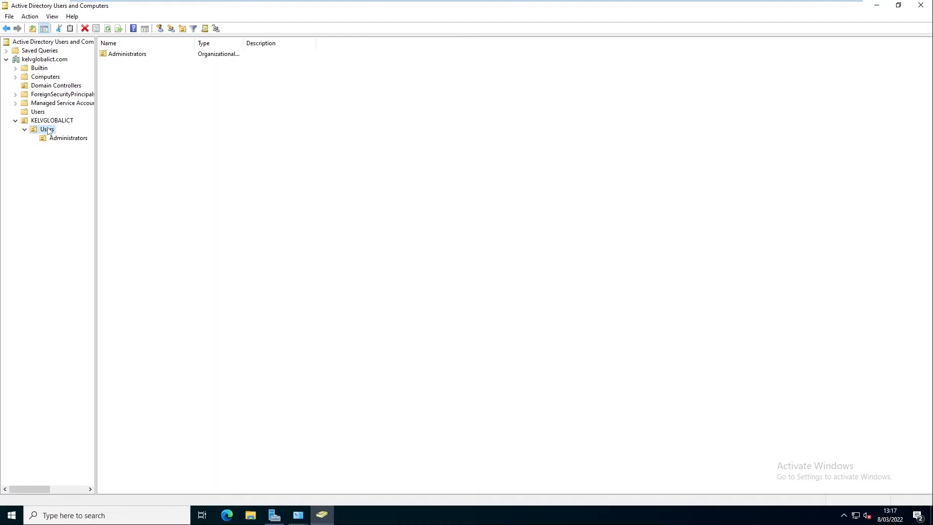
Step: Create a Sales OU next to Administrators in KELVGLOBALICT/Users
right_click(49, 130)
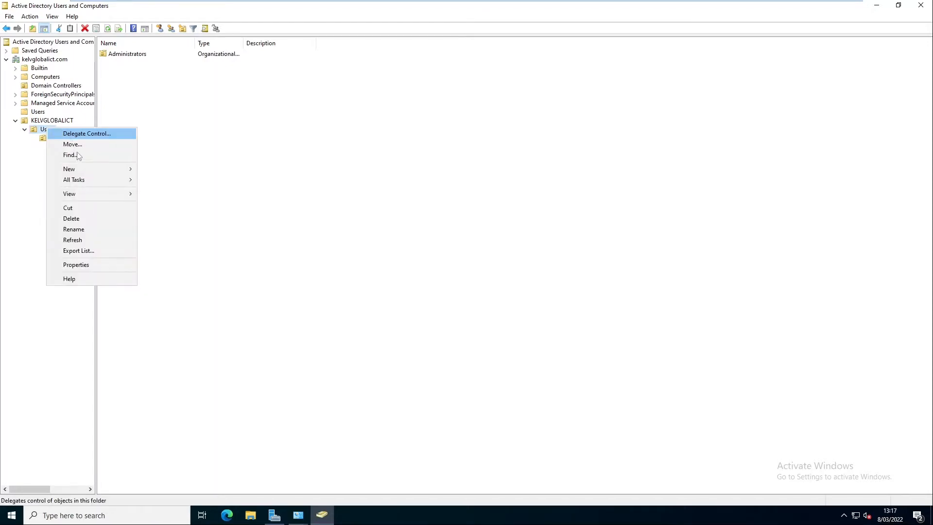
mouse_move(91, 168)
click(178, 243)
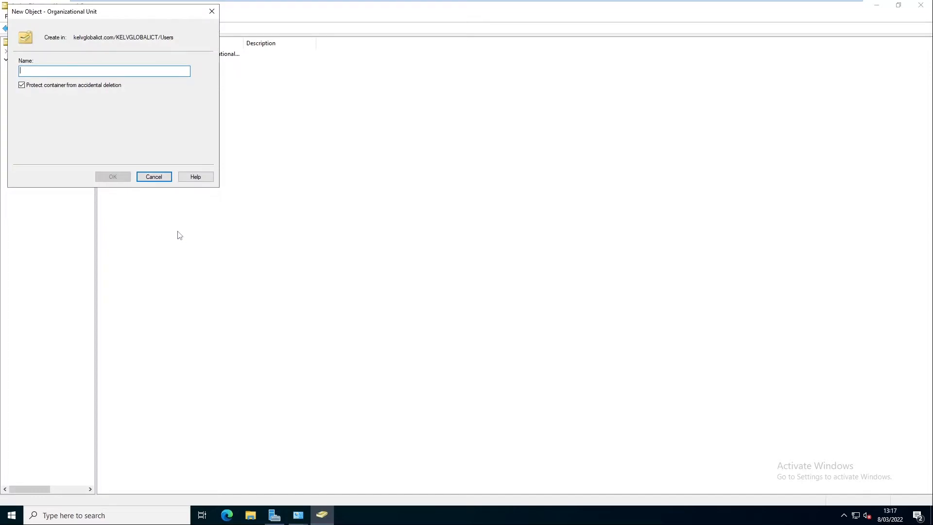
text(Sales)
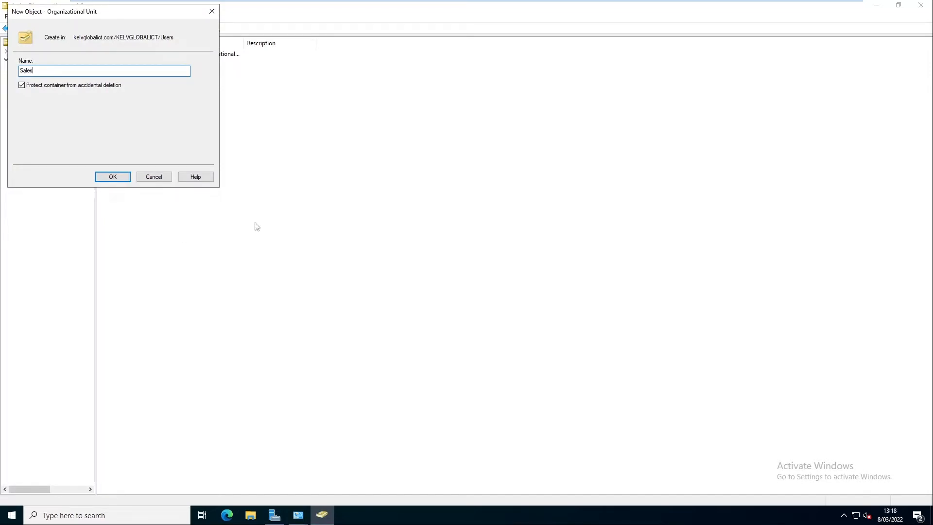
click(117, 180)
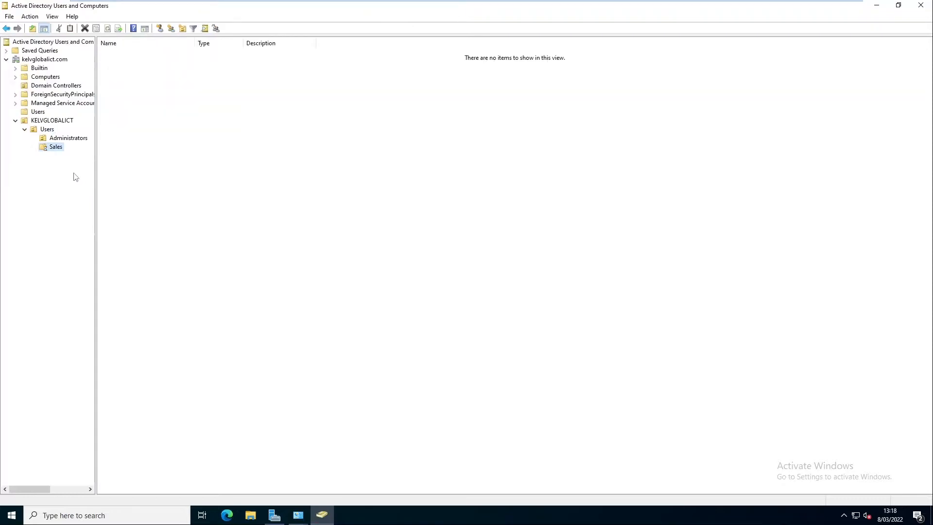
Step: Start a new user in Administrators and enter their first name, last name and first.last logon name
click(62, 140)
right_click(123, 94)
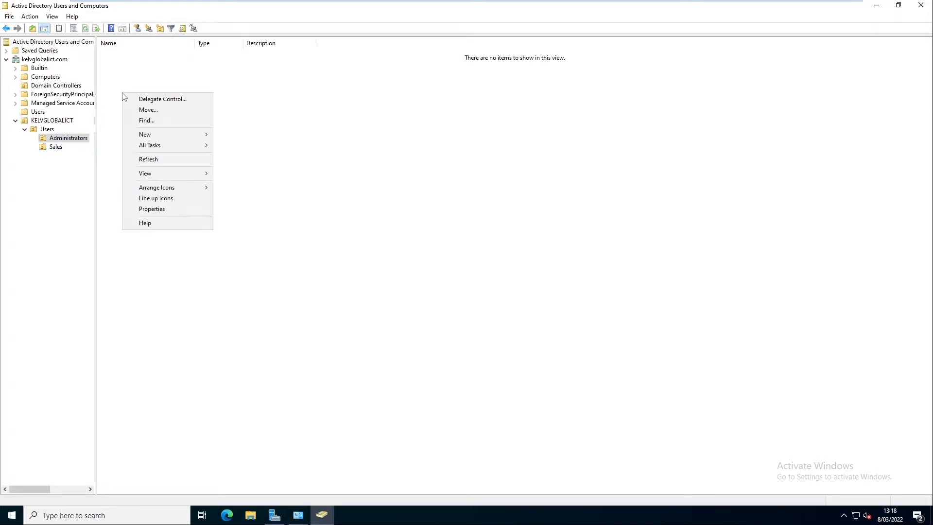
mouse_move(160, 135)
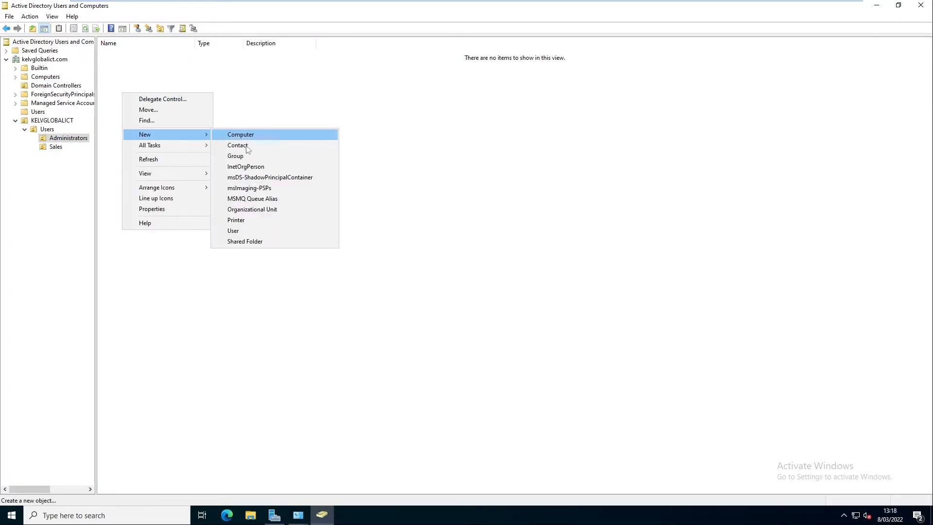
click(238, 231)
text(Kelvin)
key(Tab)
key(Tab)
text(Joh)
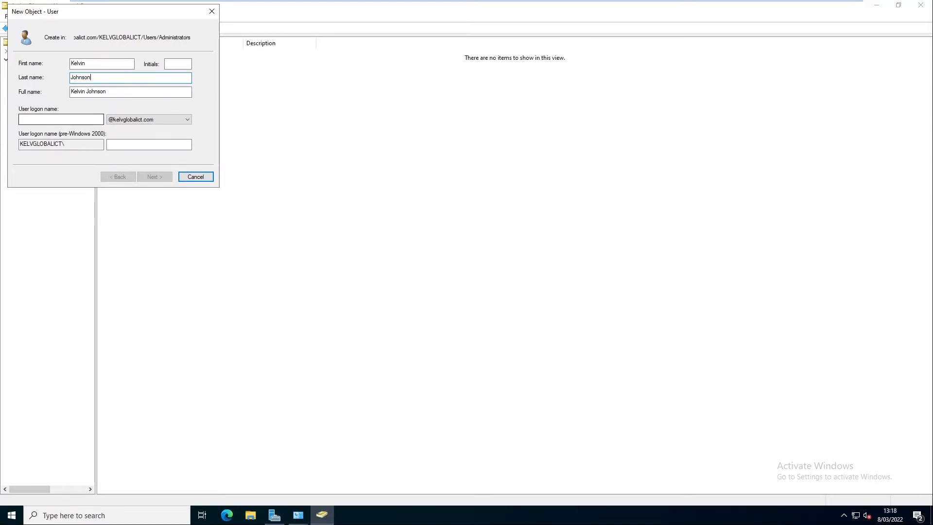
click(61, 119)
text(kelvin.)
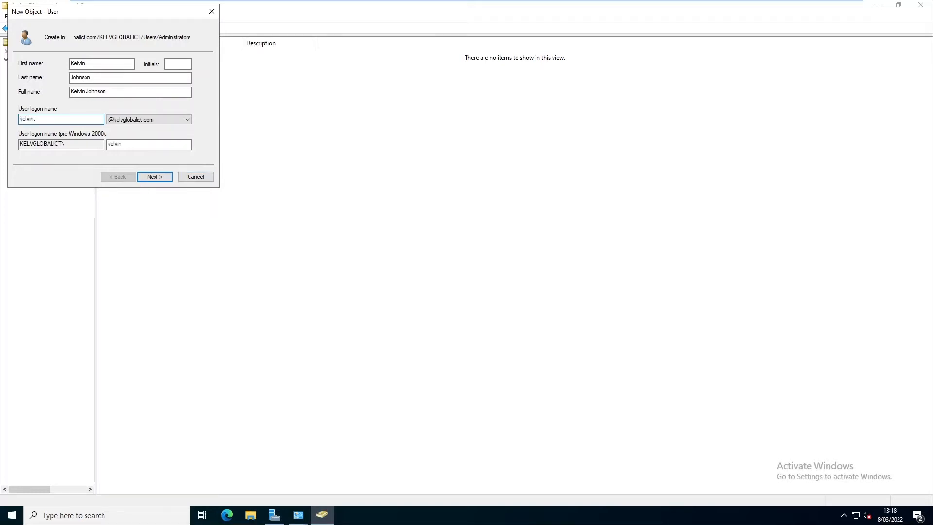
text(johnson)
Step: Set the password to never expire with no forced change, enter and confirm it, and finish
click(158, 178)
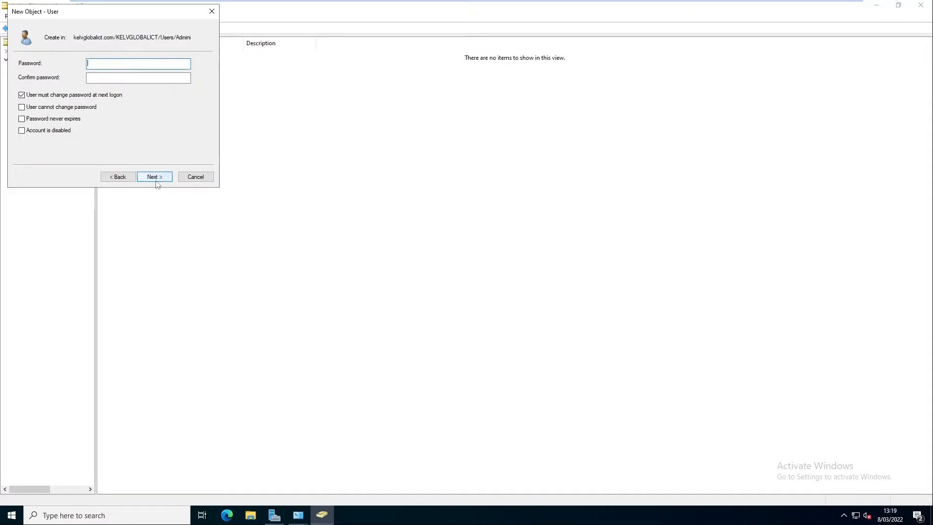
click(50, 97)
click(50, 120)
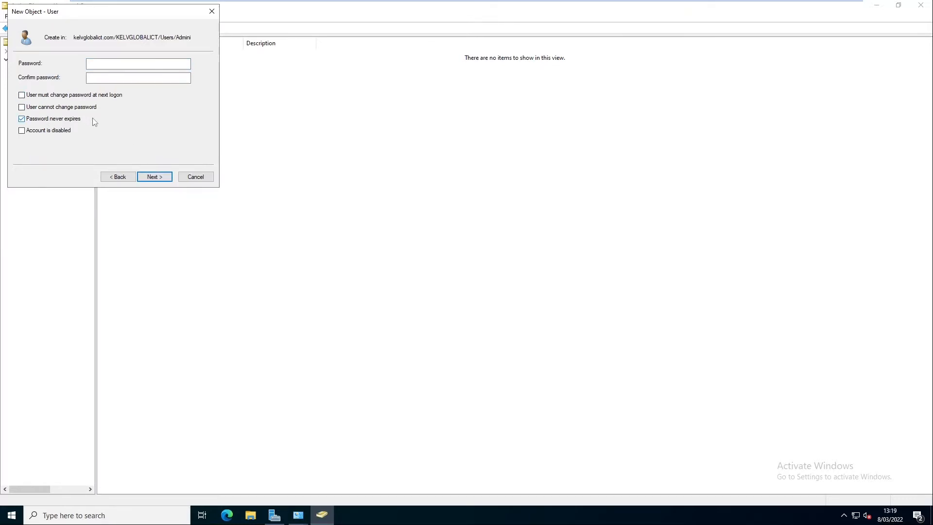
click(107, 64)
text(•••••••)
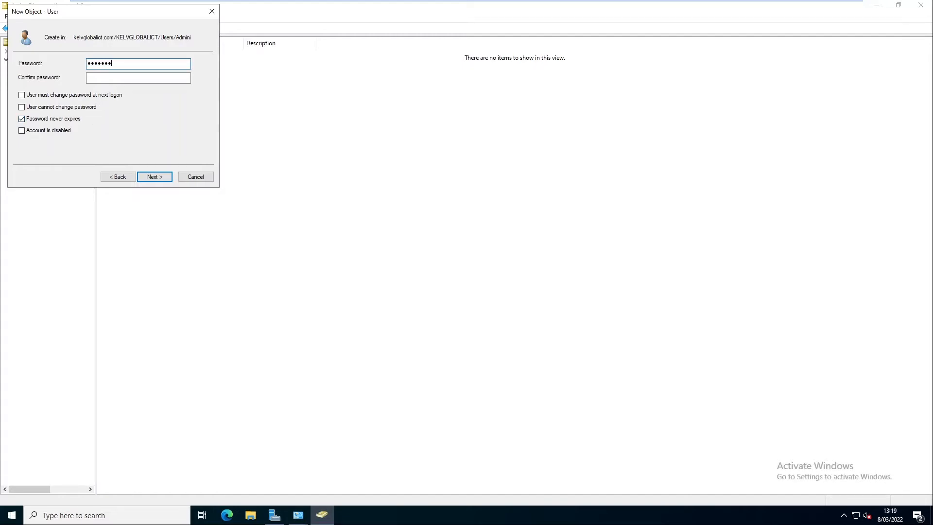
text(••)
key(Tab)
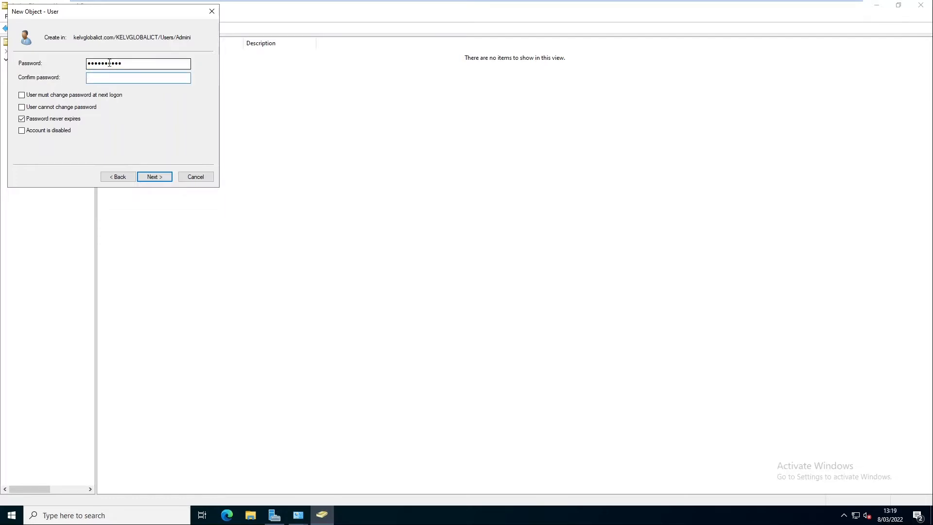
text(••••••)
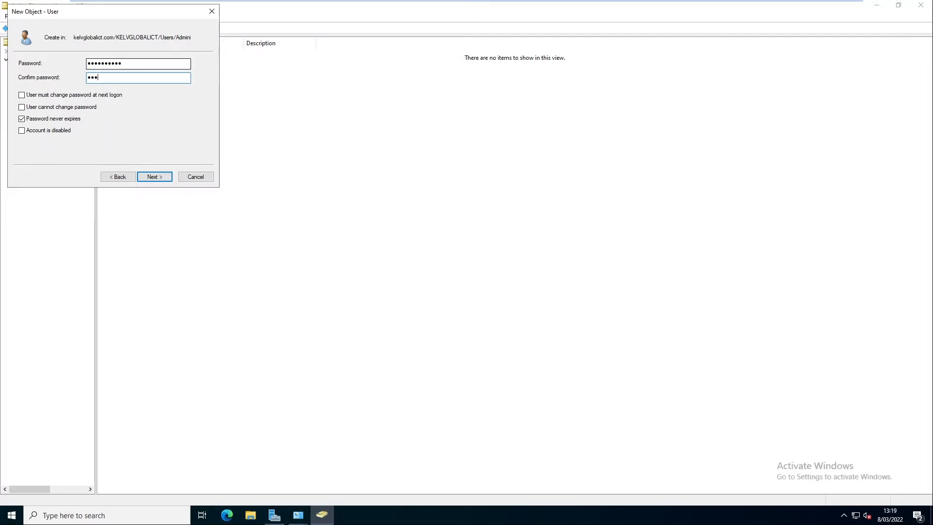
text(••)
key(shift+Tab)
text(•••••••)
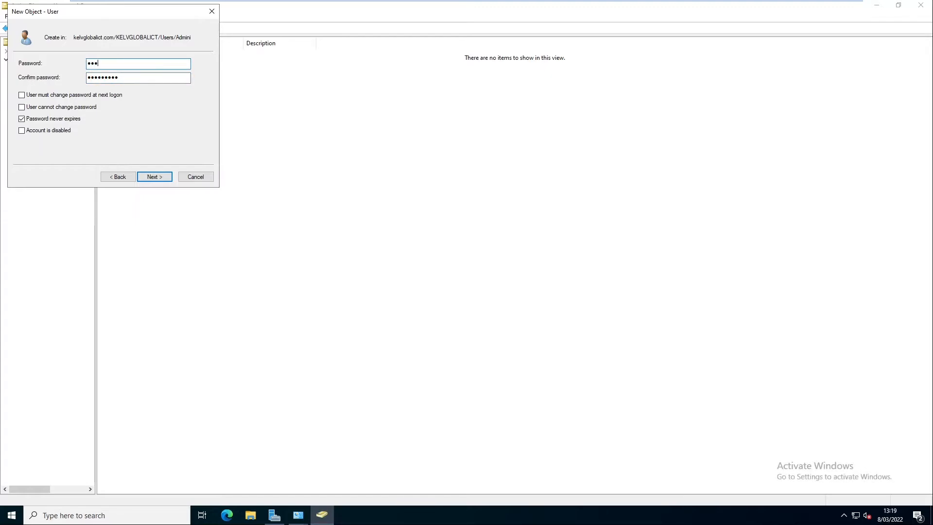
text(••)
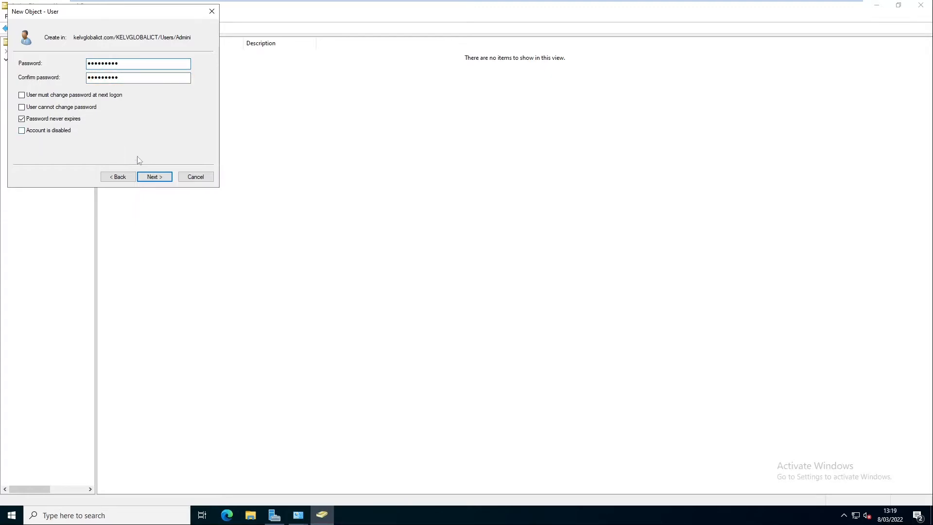
click(154, 177)
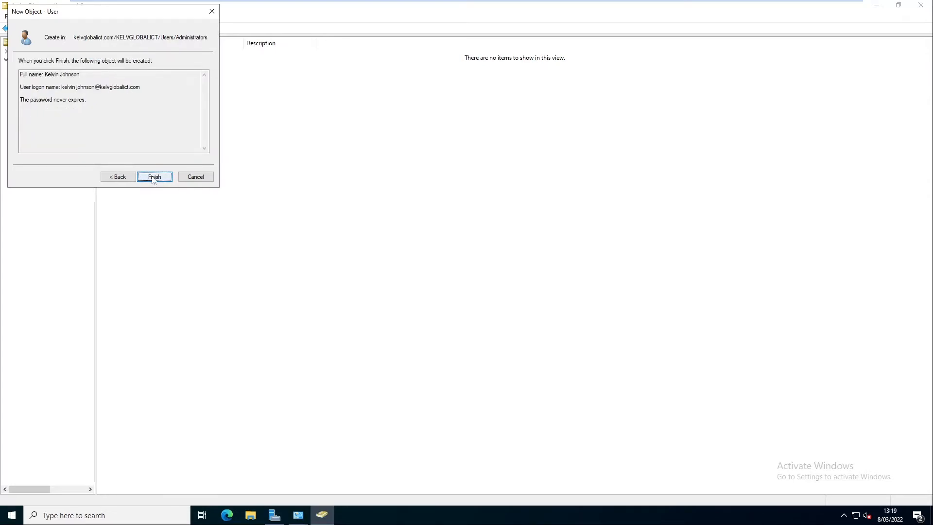
click(155, 178)
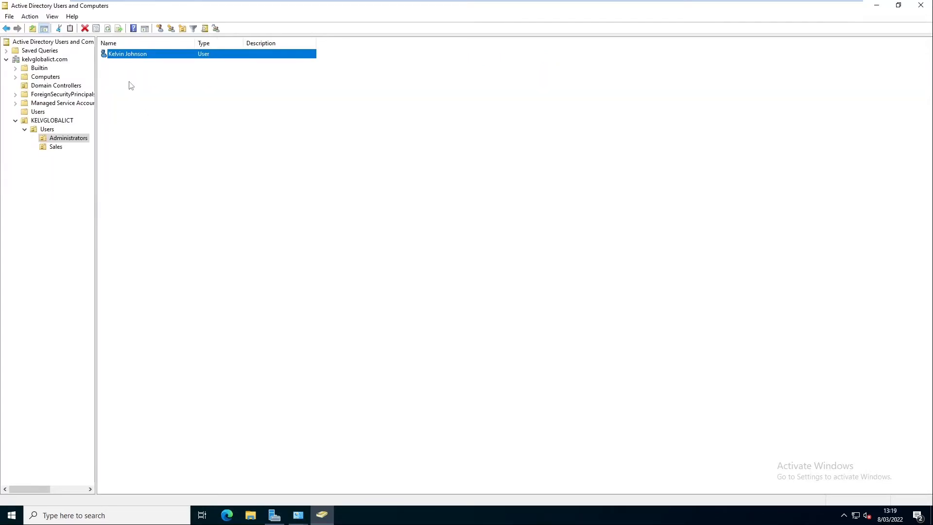
Step: Open the new user's Member Of list and add the Administrators group
double_click(132, 58)
click(394, 145)
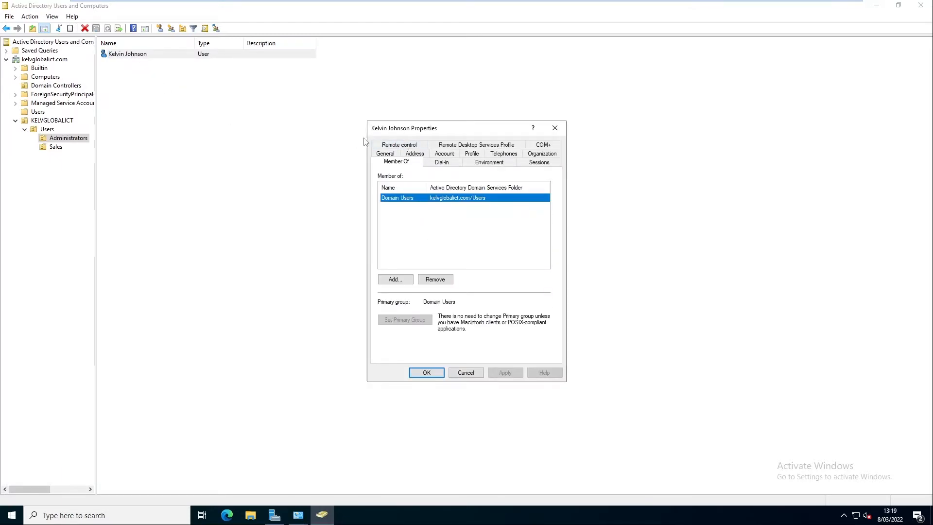
drag(437, 130, 298, 88)
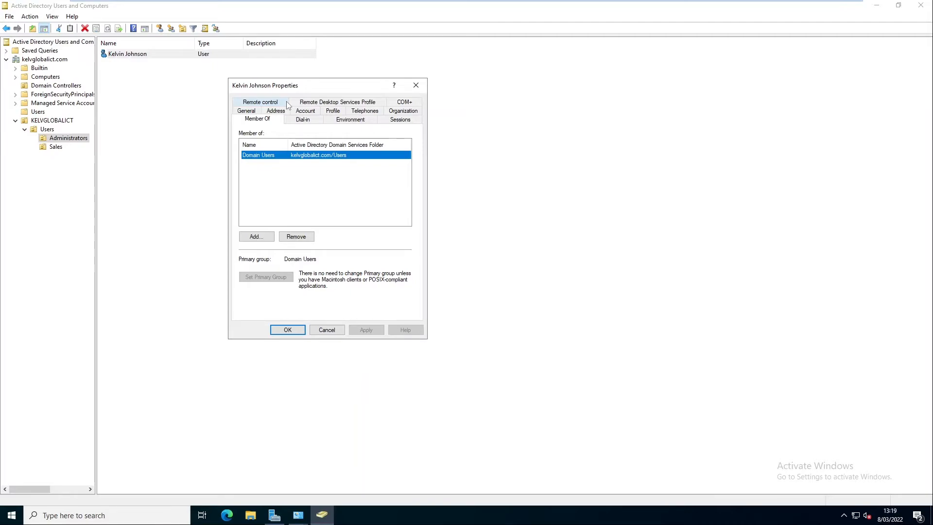
click(256, 237)
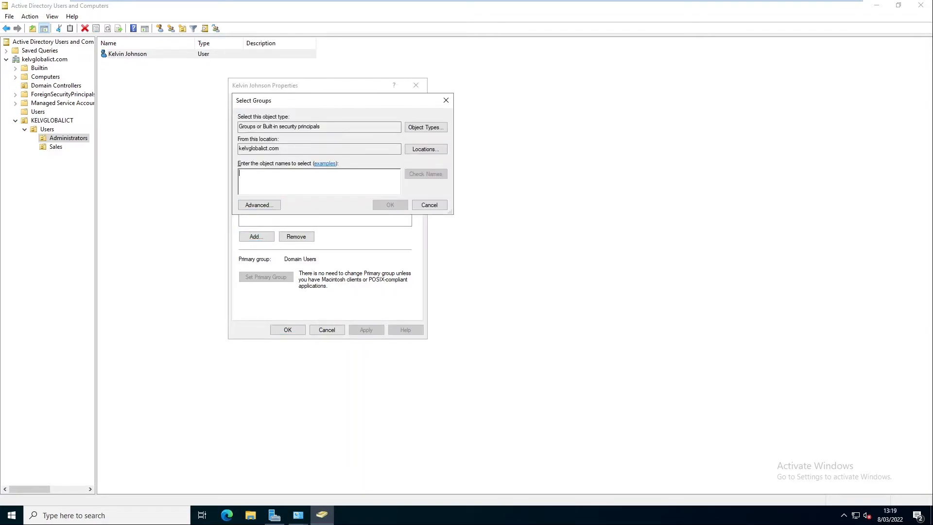
click(431, 205)
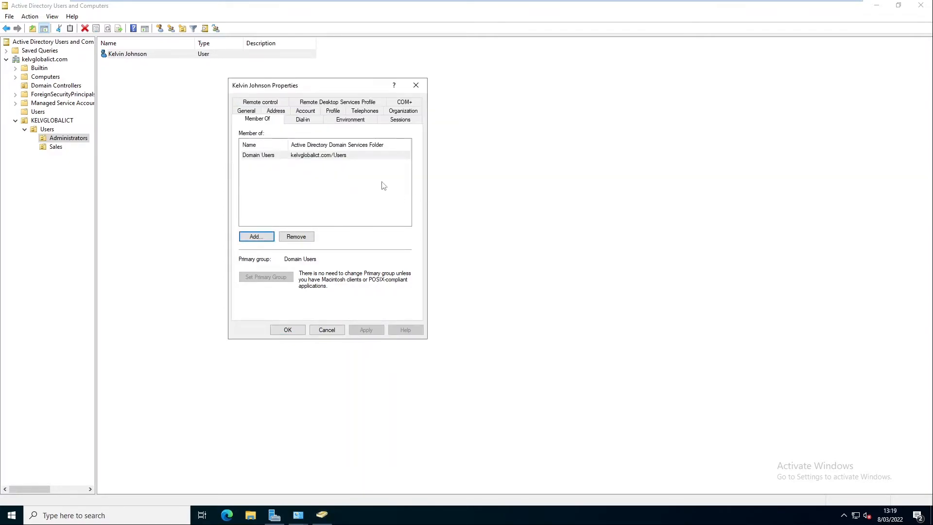
click(270, 238)
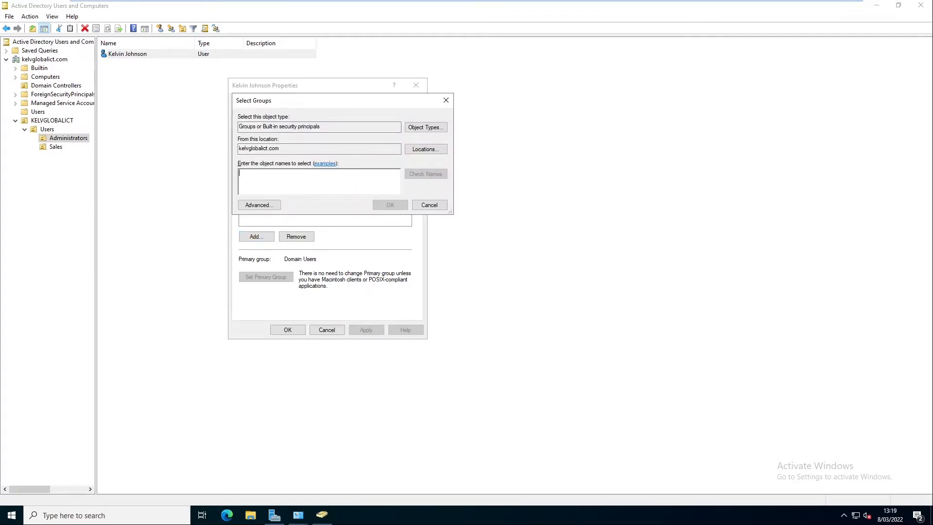
text(adm)
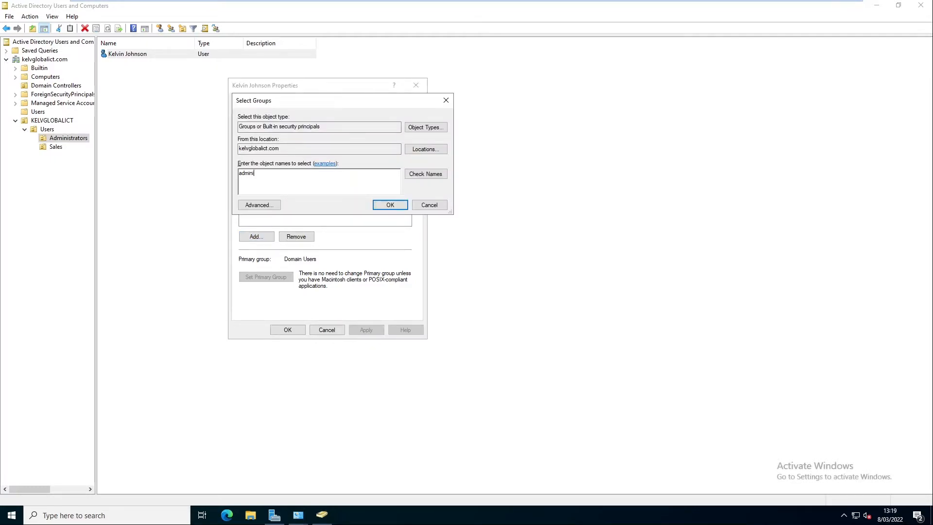
text(in)
key(Return)
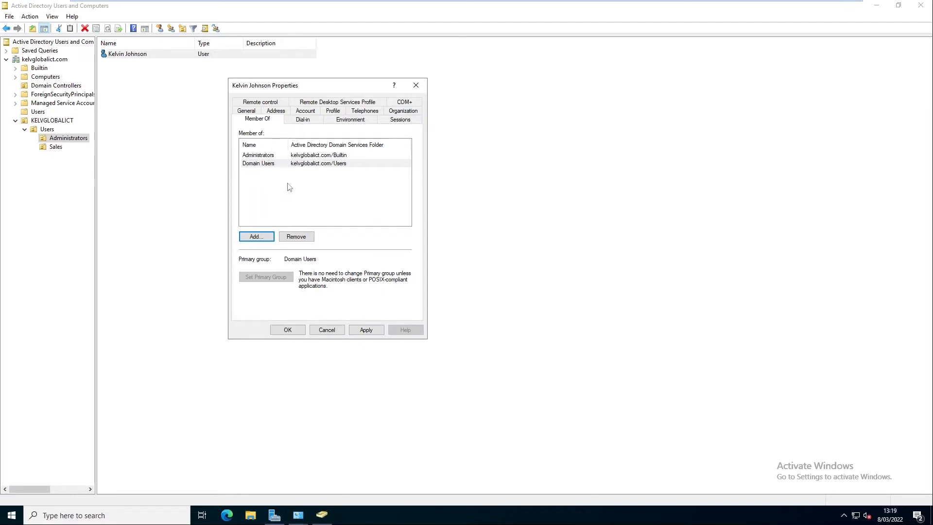
Step: Add the Enterprise Admins and Schema Admins groups to the user's memberships
click(257, 236)
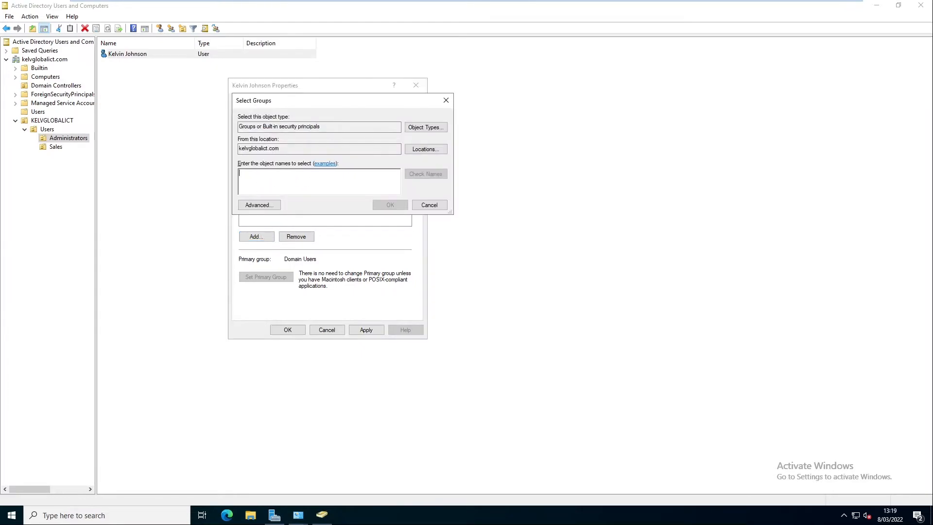
text(enter)
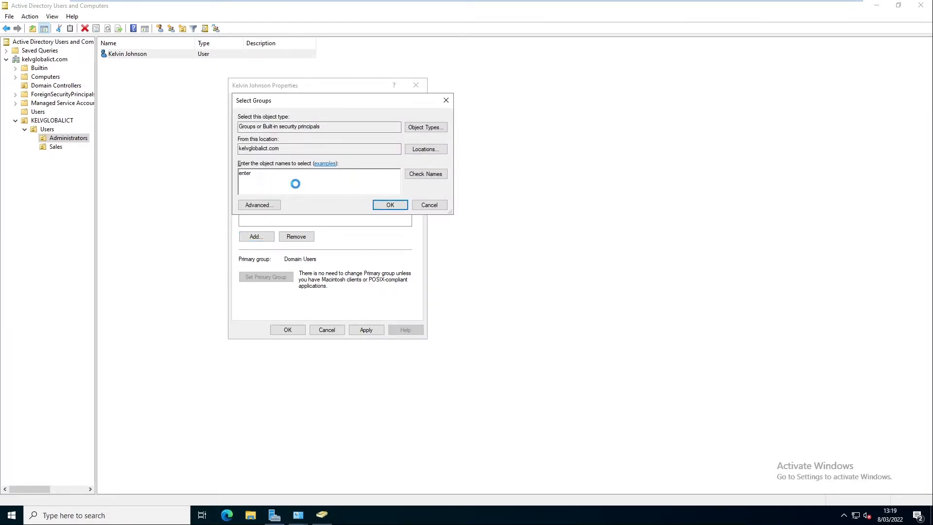
key(Return)
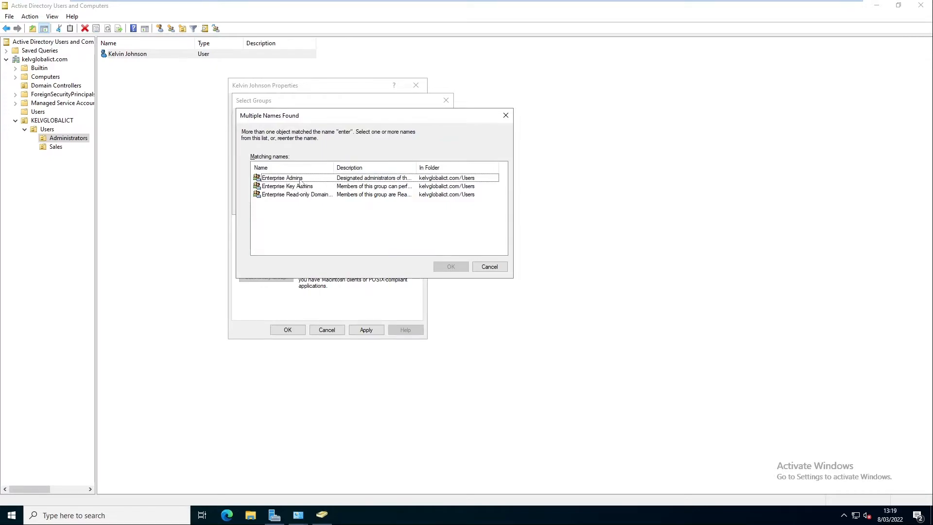
double_click(300, 179)
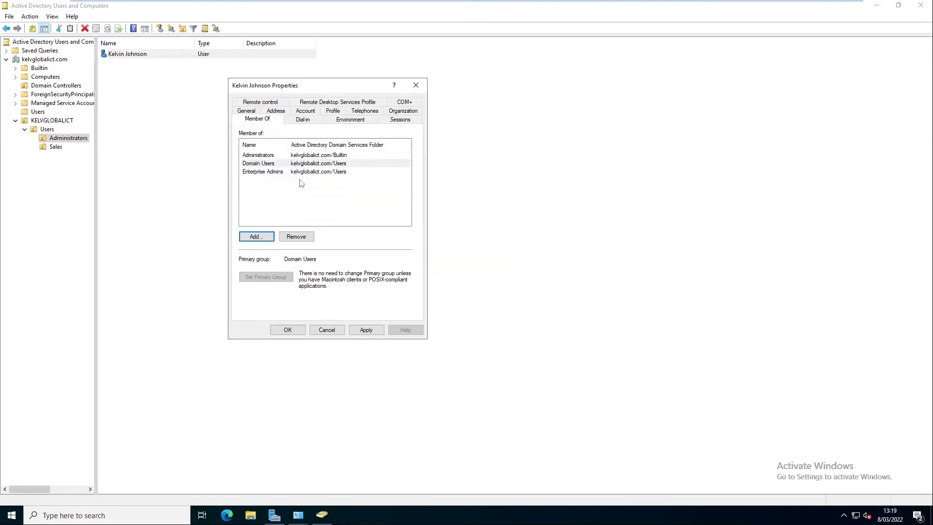
click(260, 238)
text(schema)
key(Return)
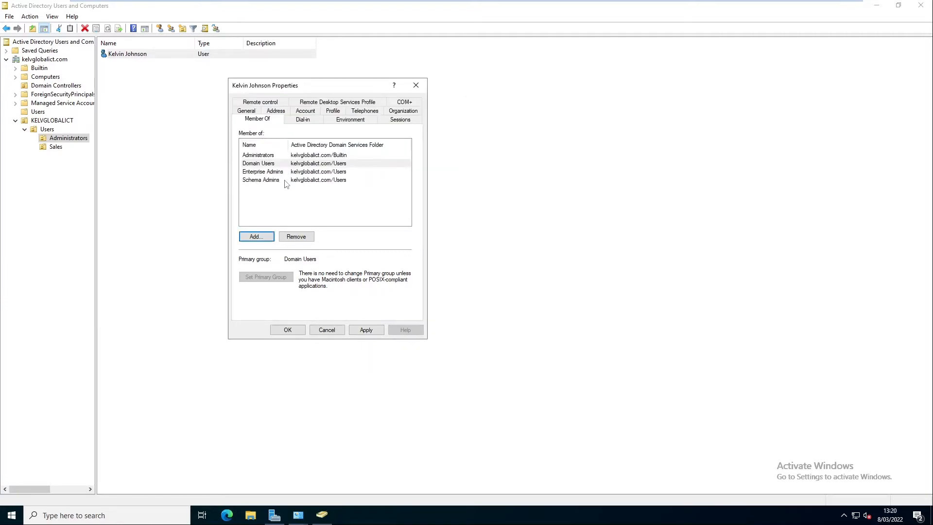
Step: Apply the Administrators, Enterprise Admins and Schema Admins memberships to the user
click(367, 329)
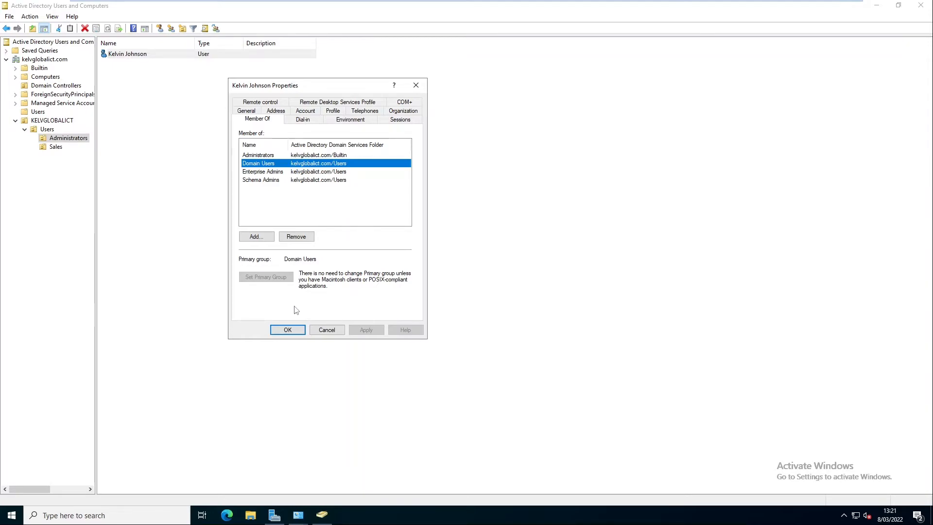
Step: Close the administrator's properties and start a new user in the Sales OU
click(288, 330)
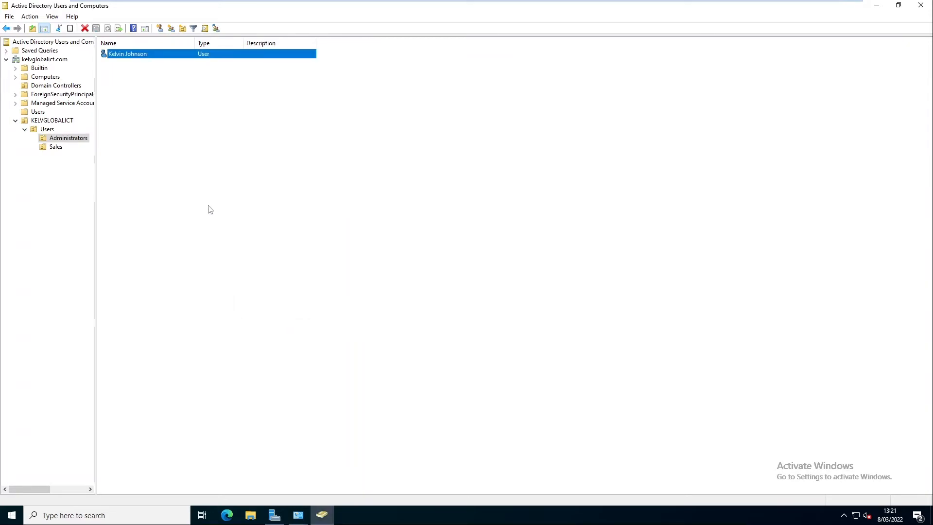
click(56, 148)
right_click(133, 103)
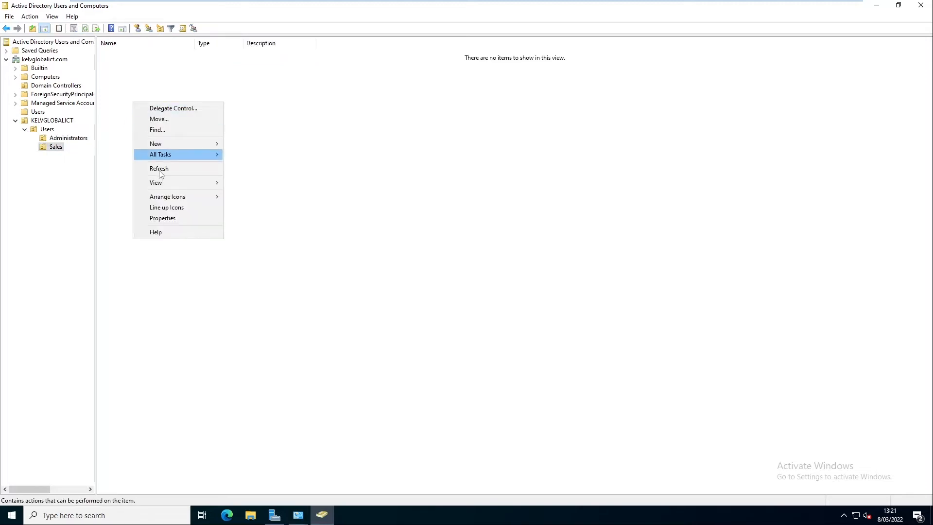
mouse_move(184, 144)
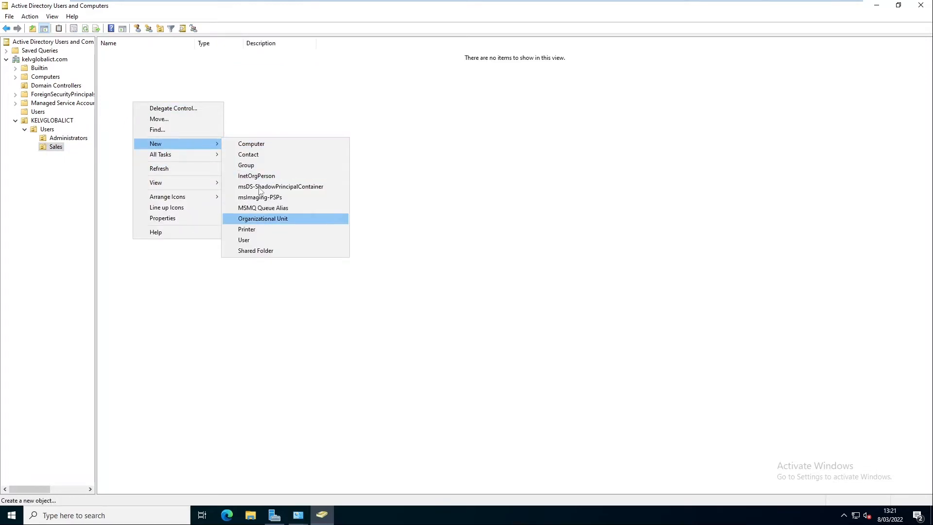
click(243, 240)
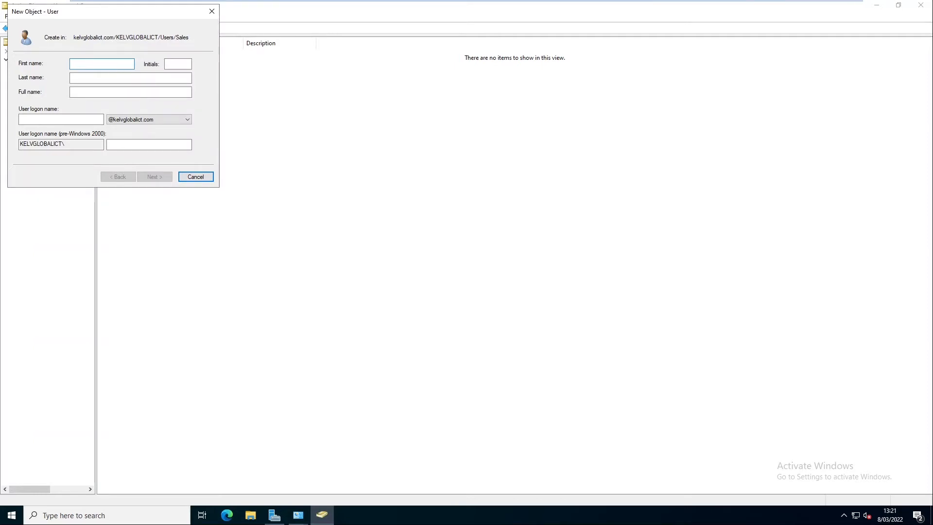
Step: Enter the new user's first name, last name and first.last logon name, then continue
key(Tab)
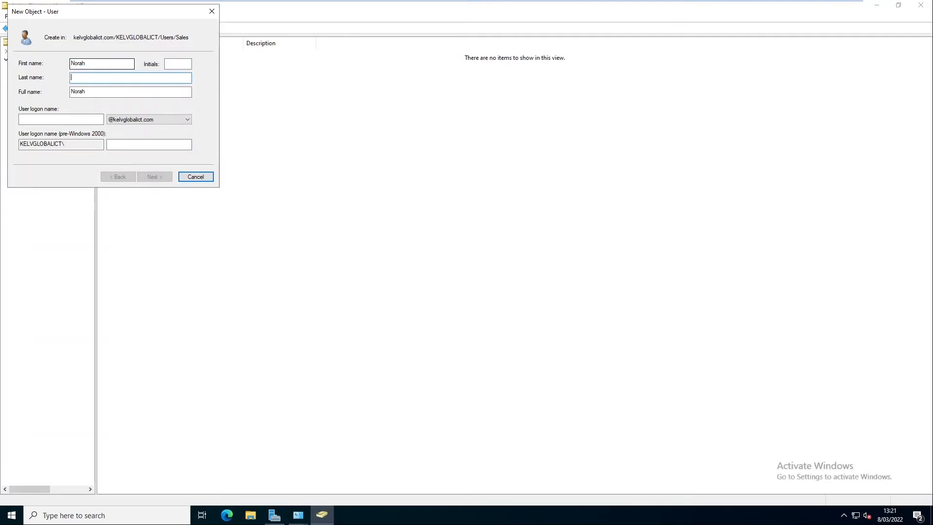
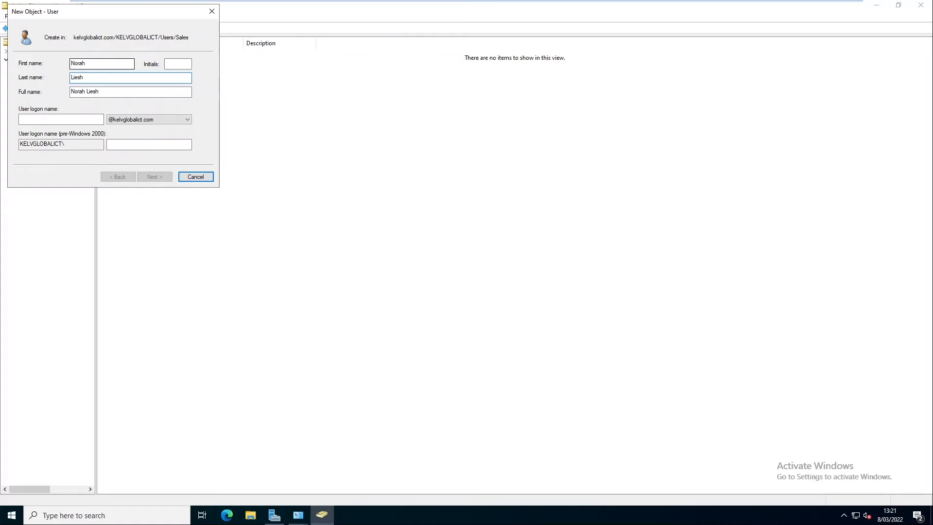
key(Tab)
key(Tab)
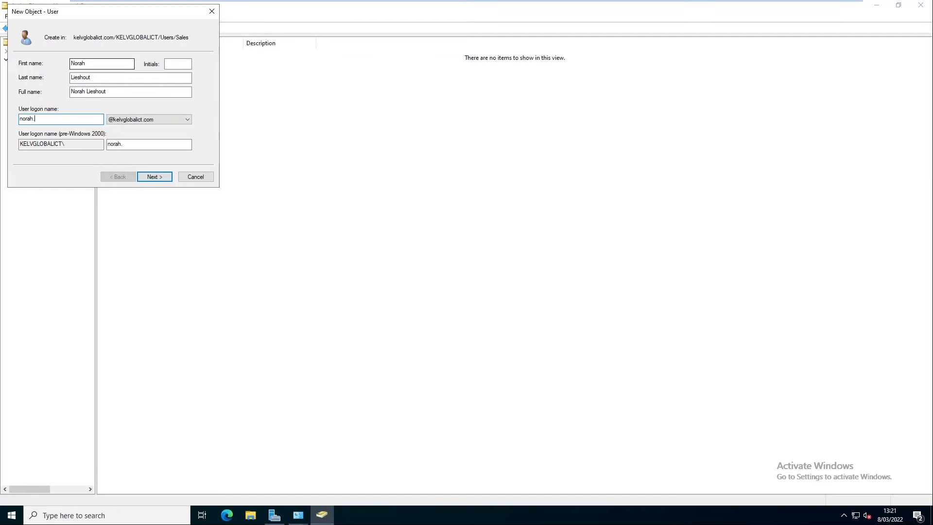
click(155, 178)
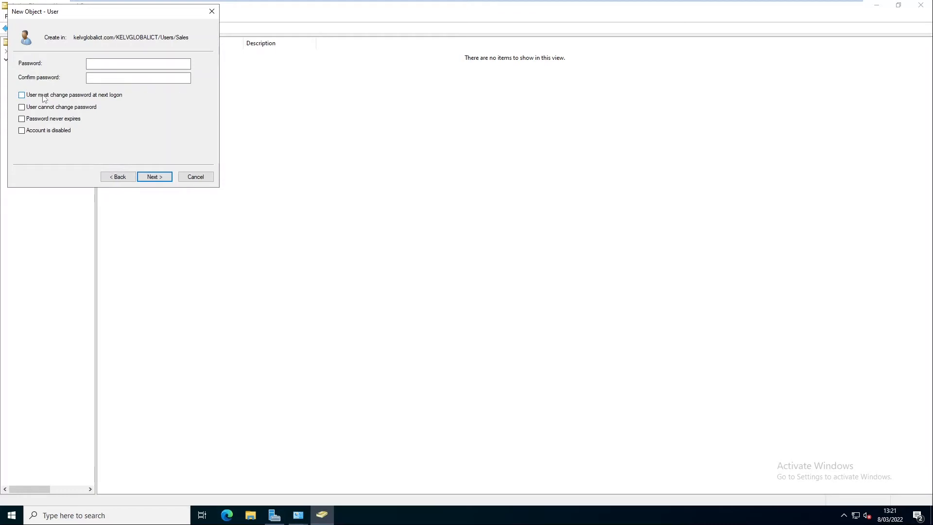
Step: Require a password change at next logon, enter and confirm the password, and create the Sales user
click(75, 95)
click(103, 64)
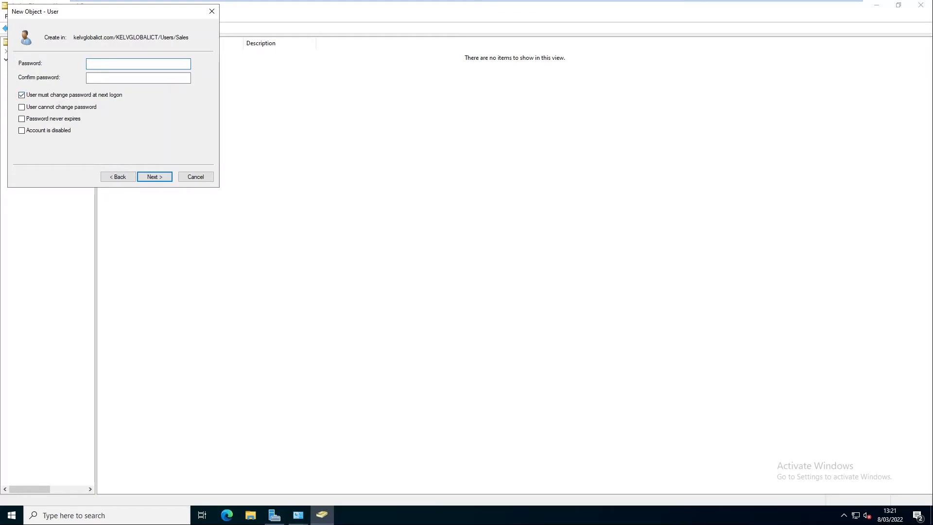
text(*********)
key(Tab)
text(*********)
click(153, 176)
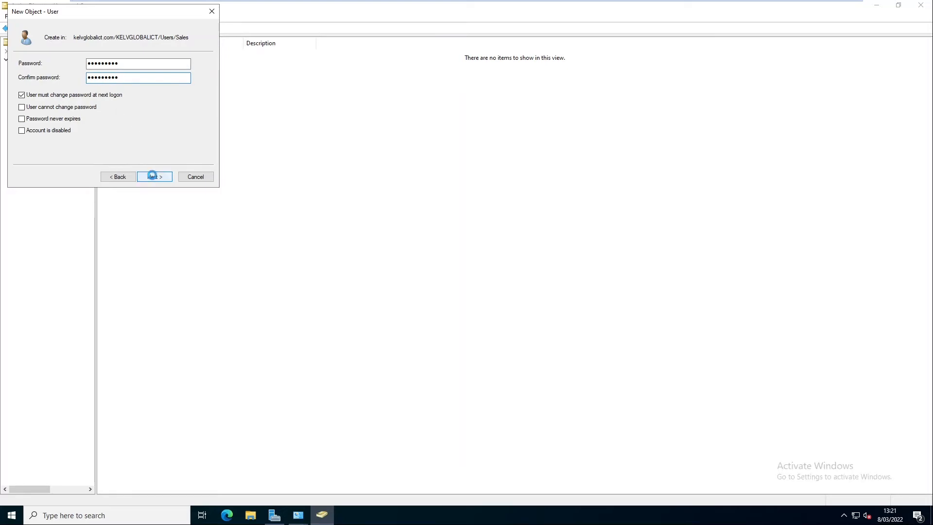
click(154, 177)
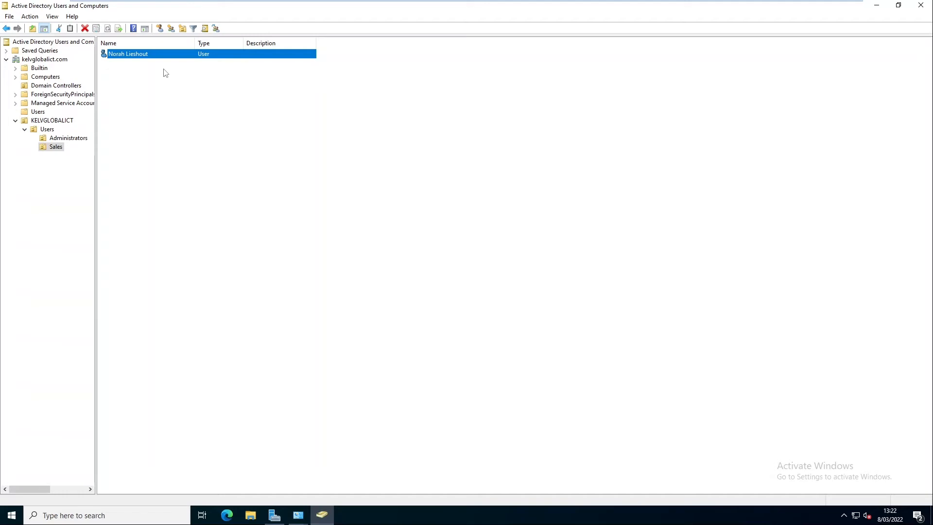
right_click(120, 54)
click(156, 191)
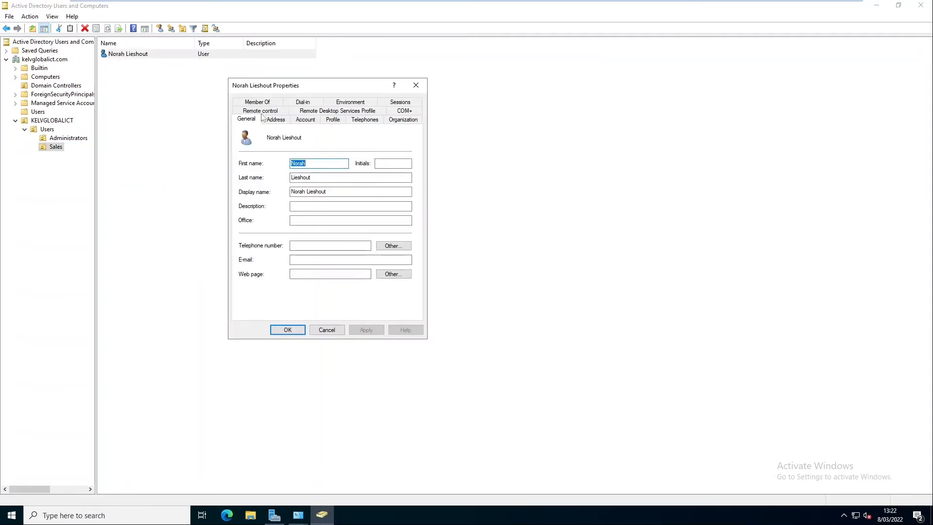
click(271, 103)
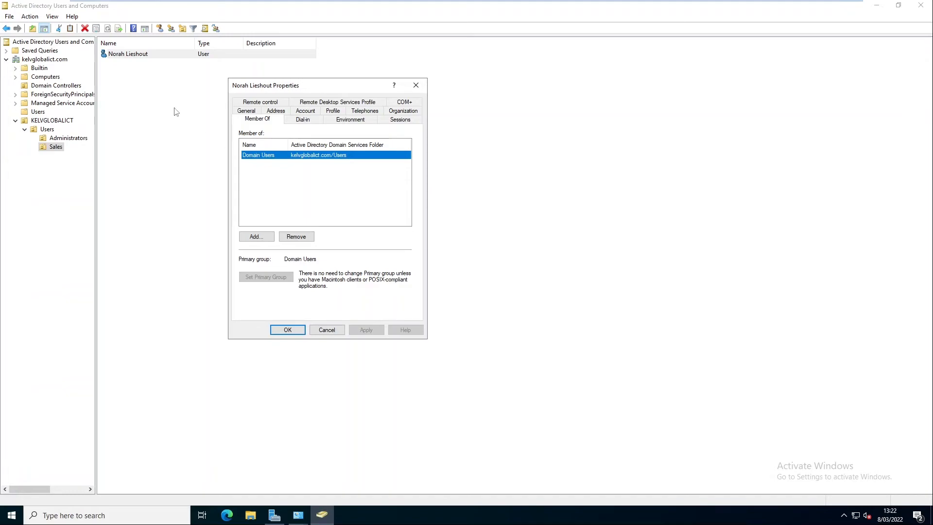
click(325, 330)
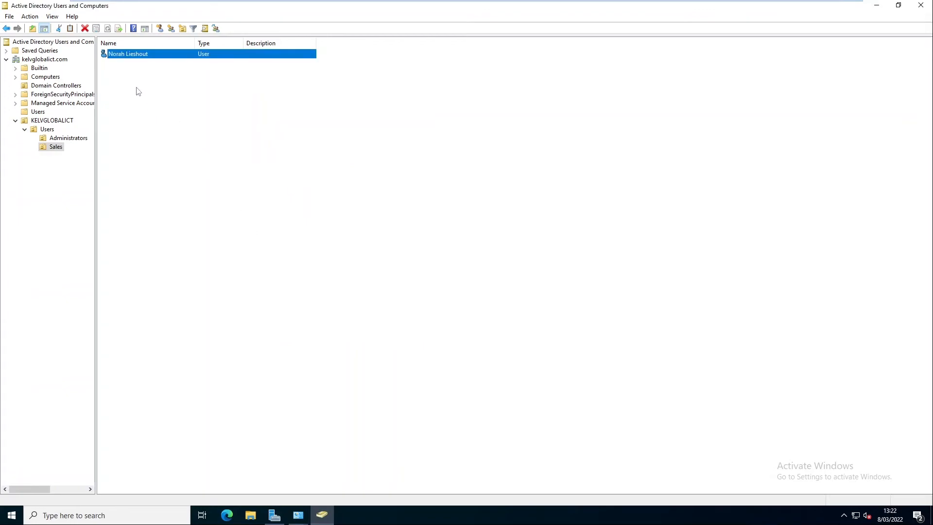
right_click(133, 57)
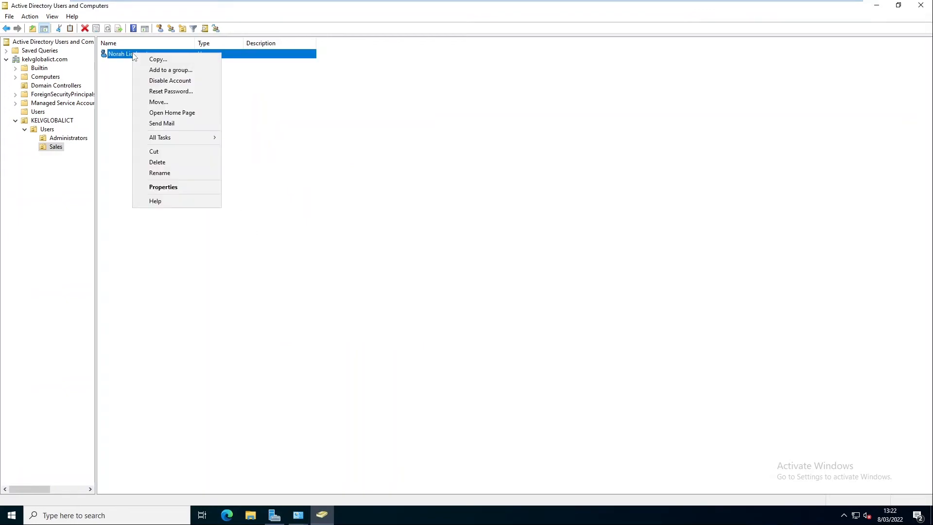
click(158, 60)
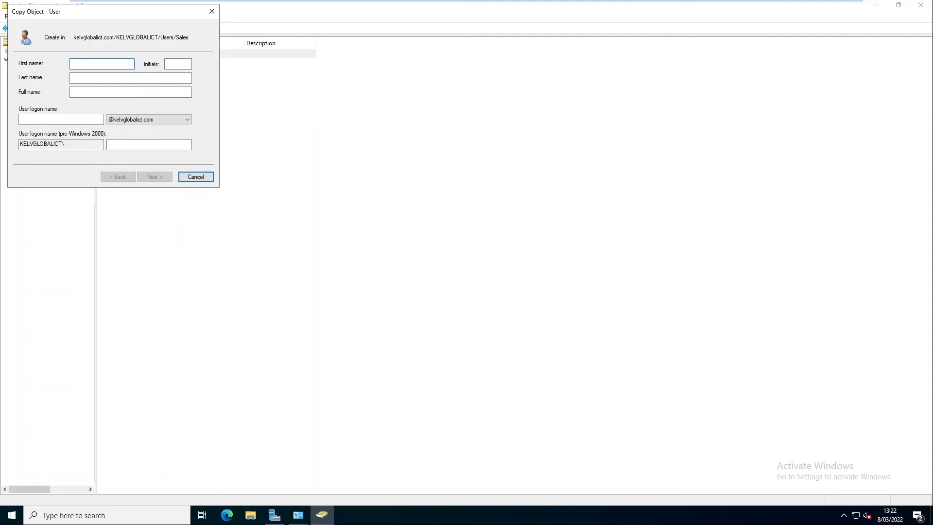
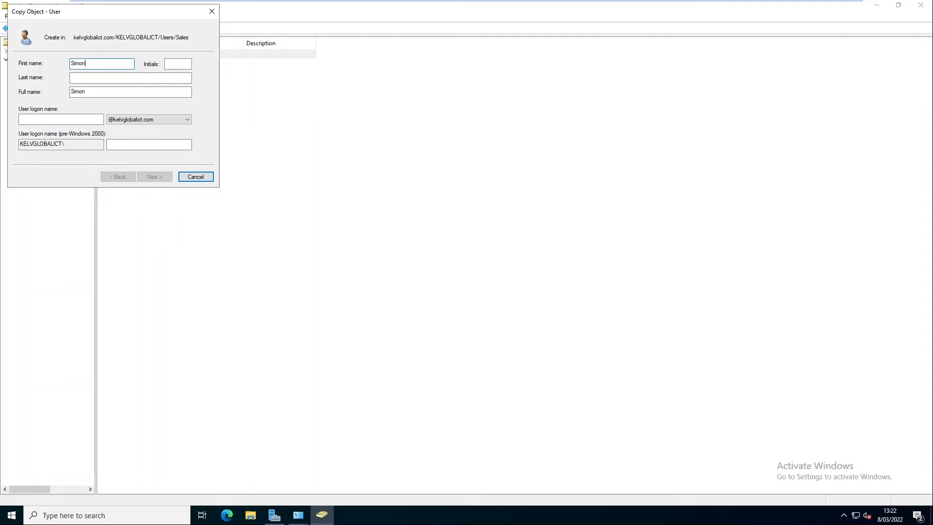
key(Tab)
key(Tab)
key(Tab)
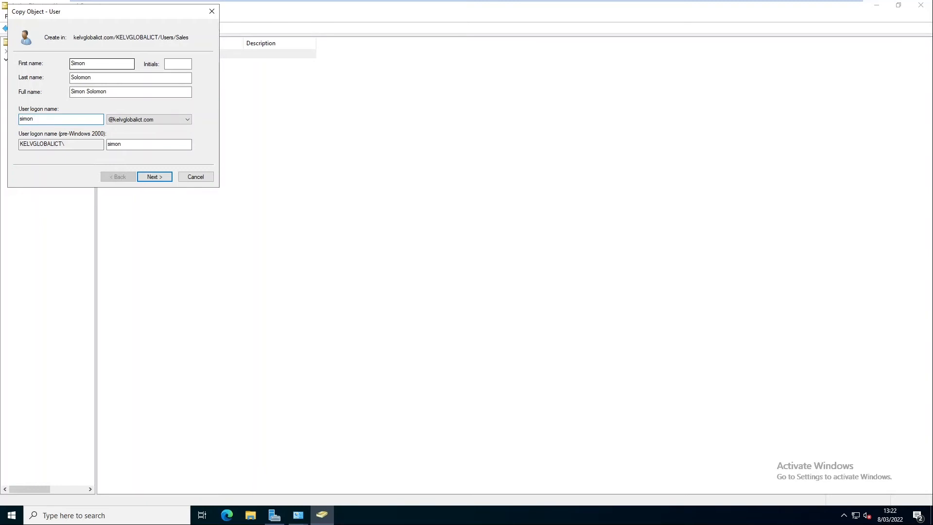
click(159, 179)
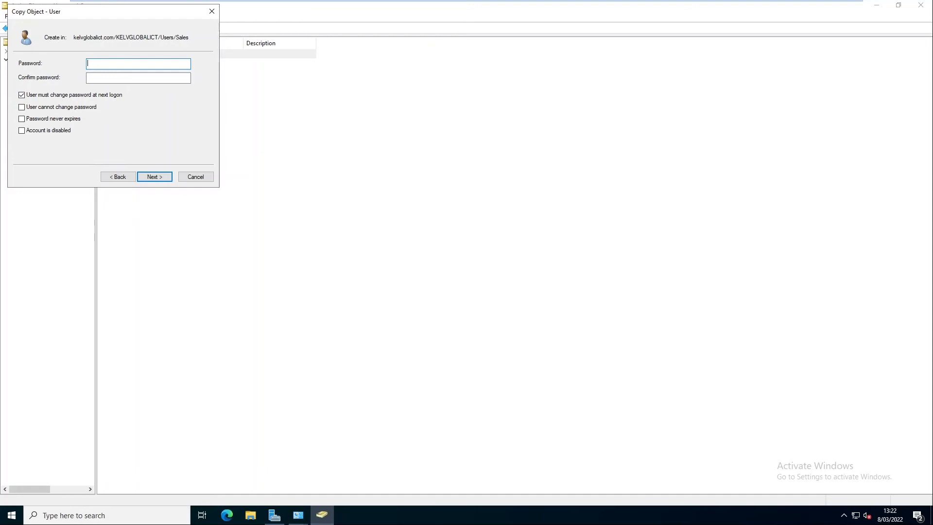
text(assword1)
key(Tab)
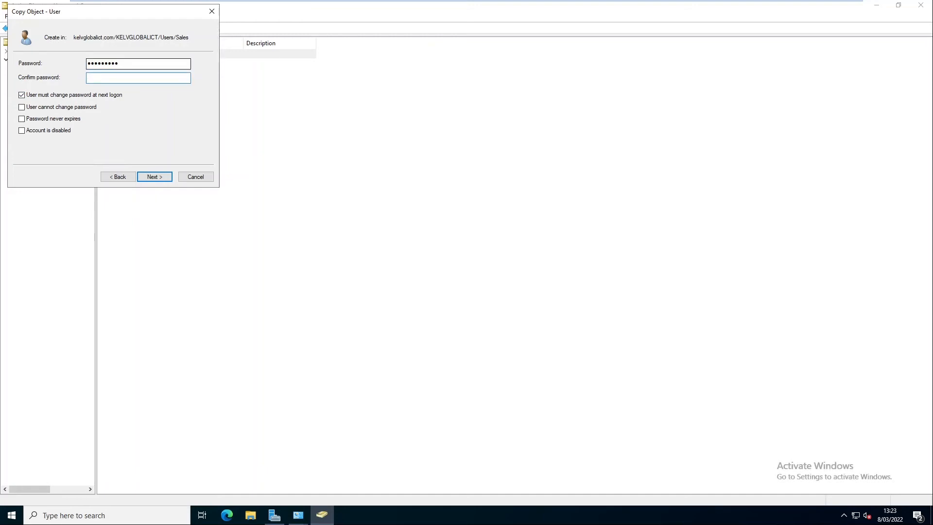
text(Pass)
click(196, 176)
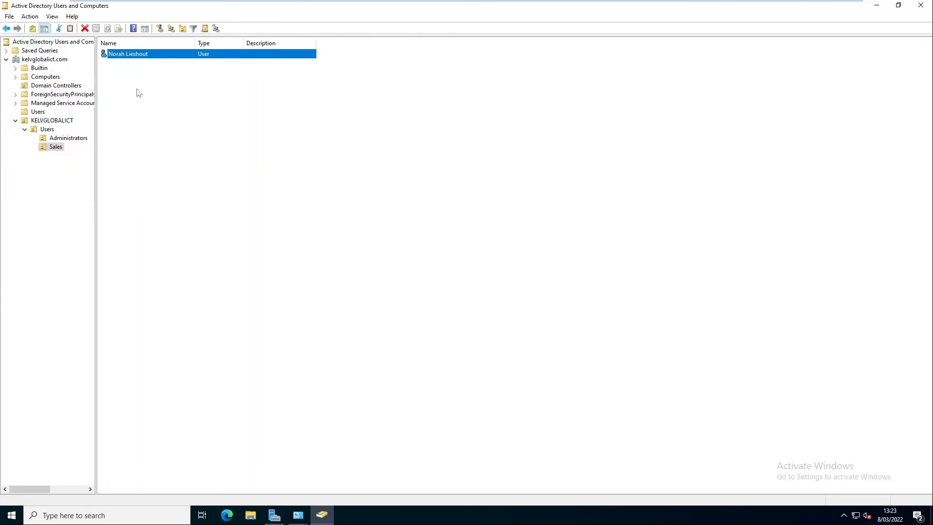
Step: Add the Sales user to the Administrators group from its Member Of tab and save
double_click(129, 54)
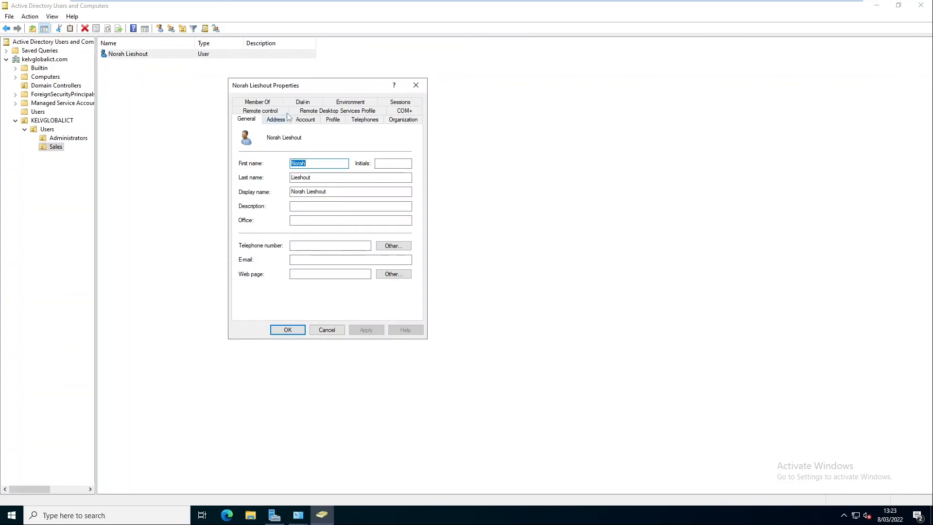
click(258, 102)
click(256, 237)
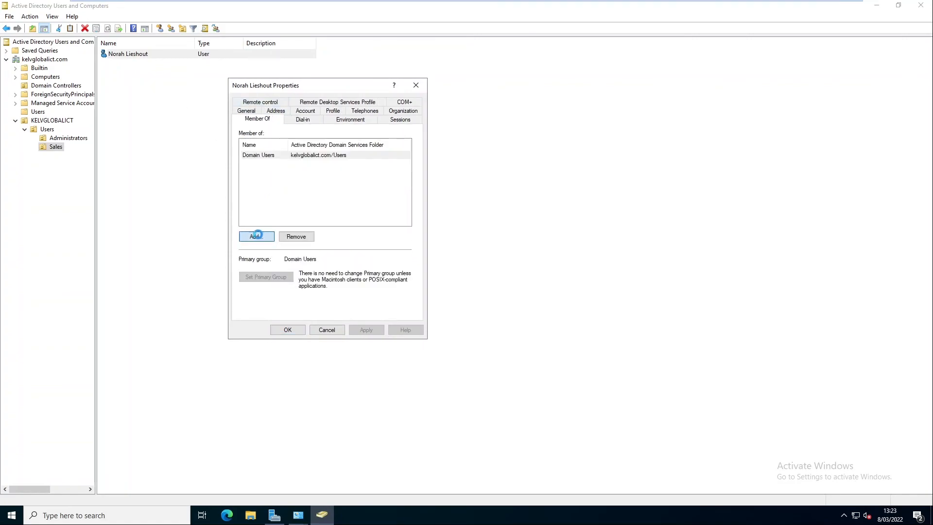
text(admini)
key(Return)
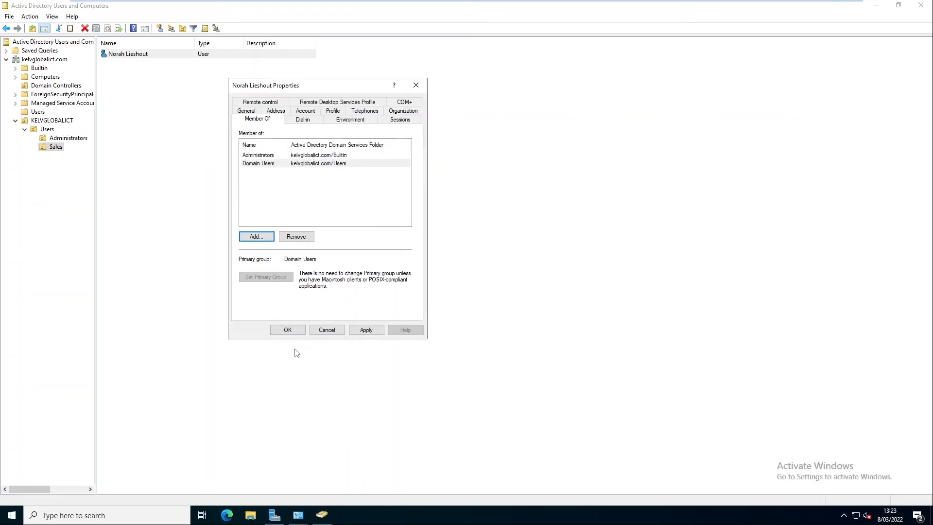
click(284, 328)
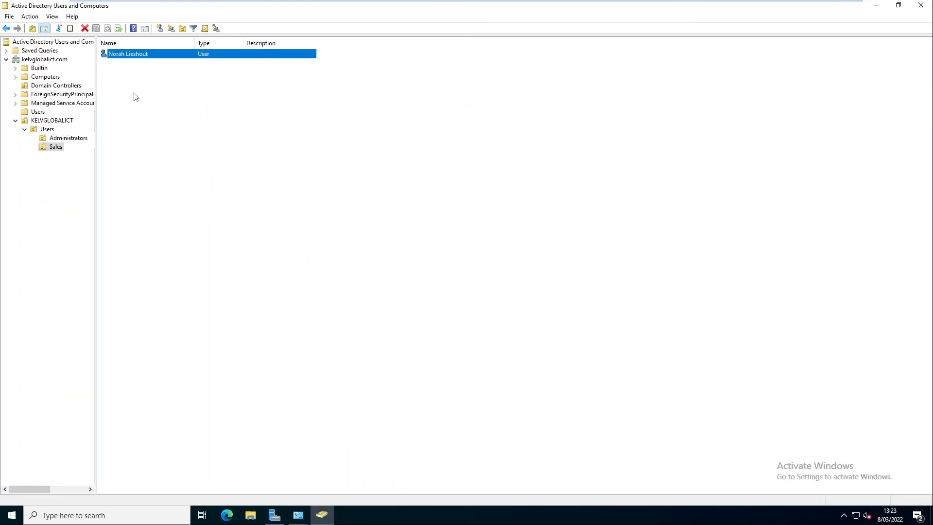
Step: Copy the Sales user into a new account, entering the new user's first name, last name and logon name
right_click(130, 59)
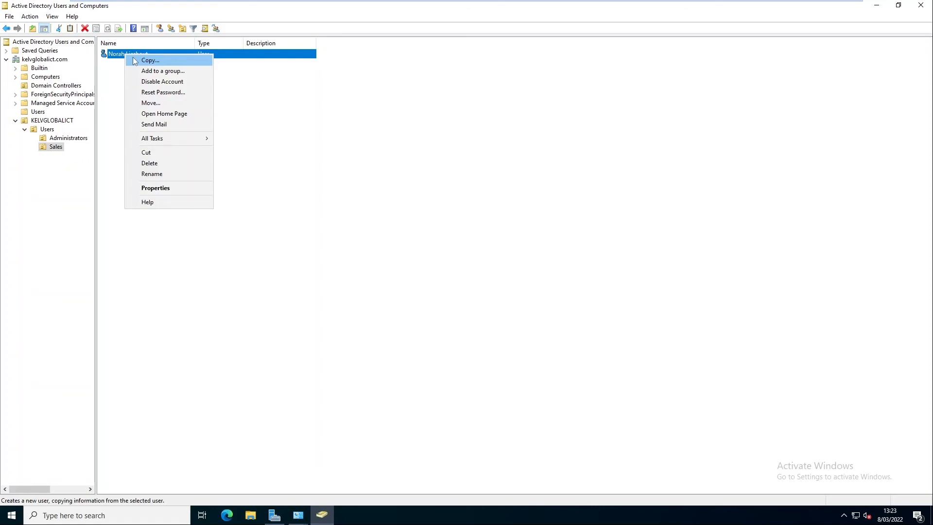
click(156, 188)
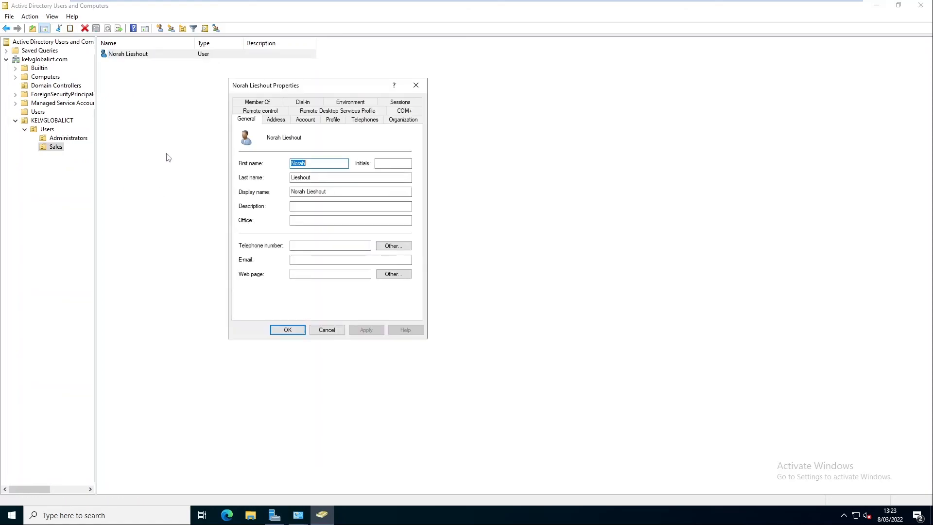
click(416, 85)
right_click(120, 55)
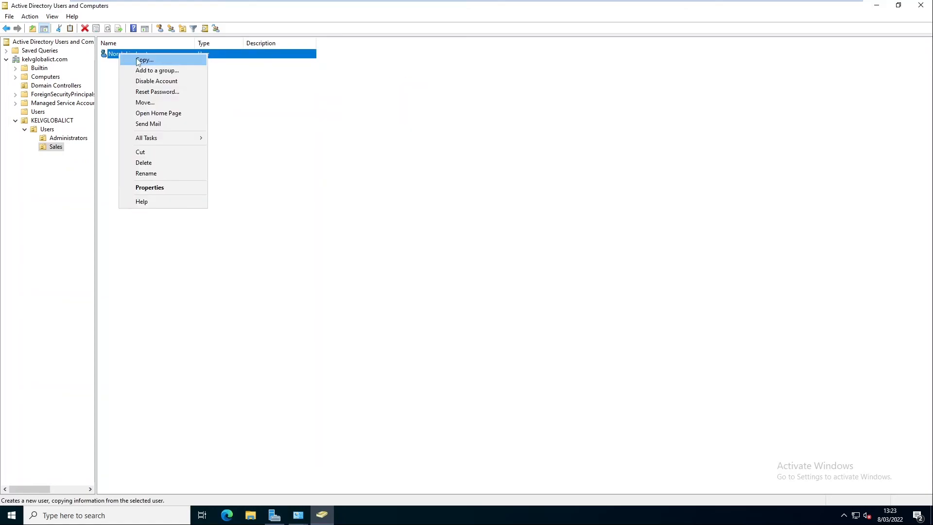
click(141, 60)
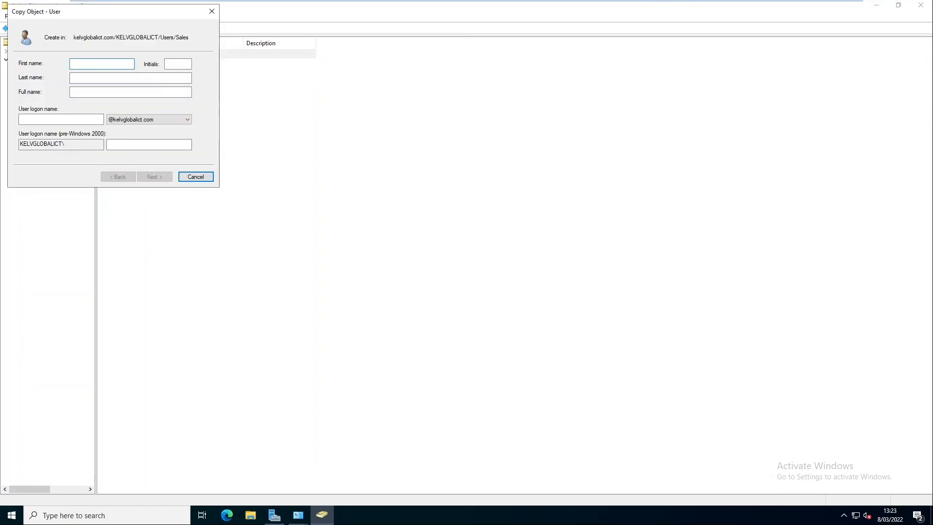
key(Tab)
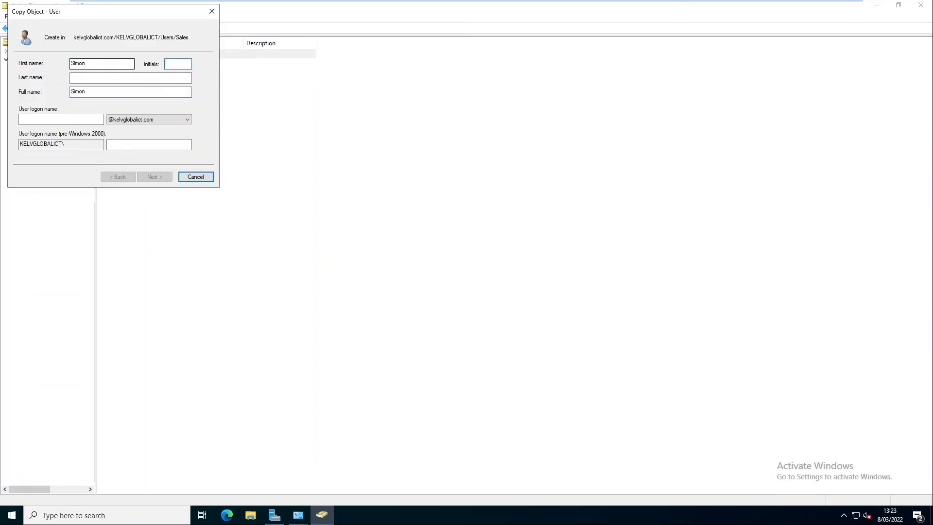
key(Tab)
key(Tab)
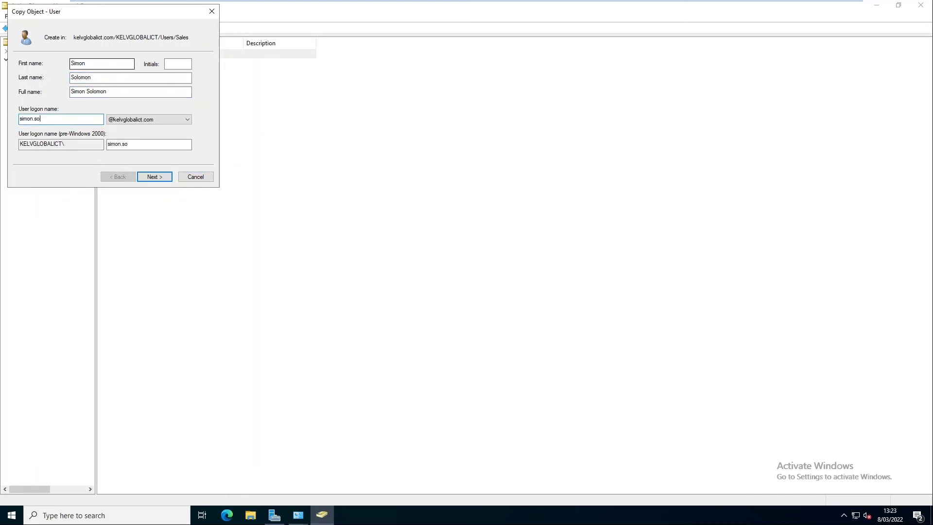
Step: Set and confirm the copied user's password, create it, and check its group memberships
click(159, 180)
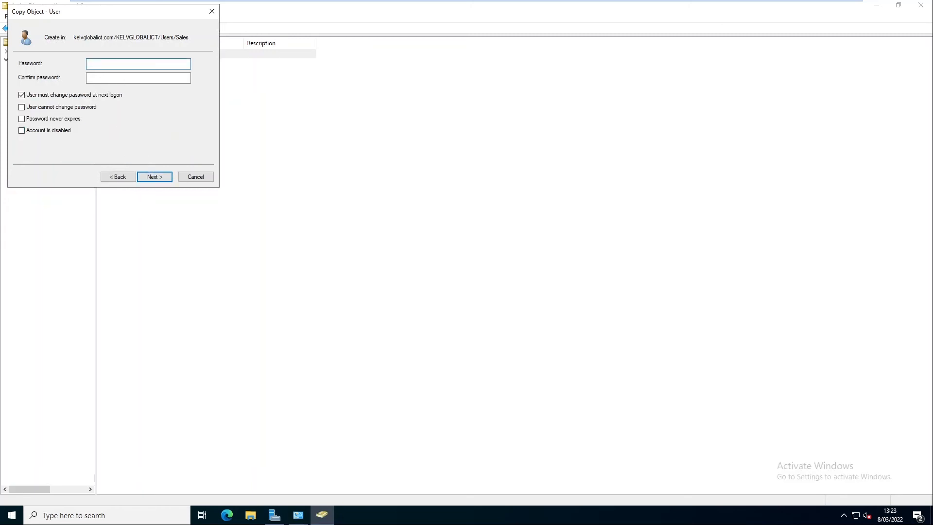
text(•••••••)
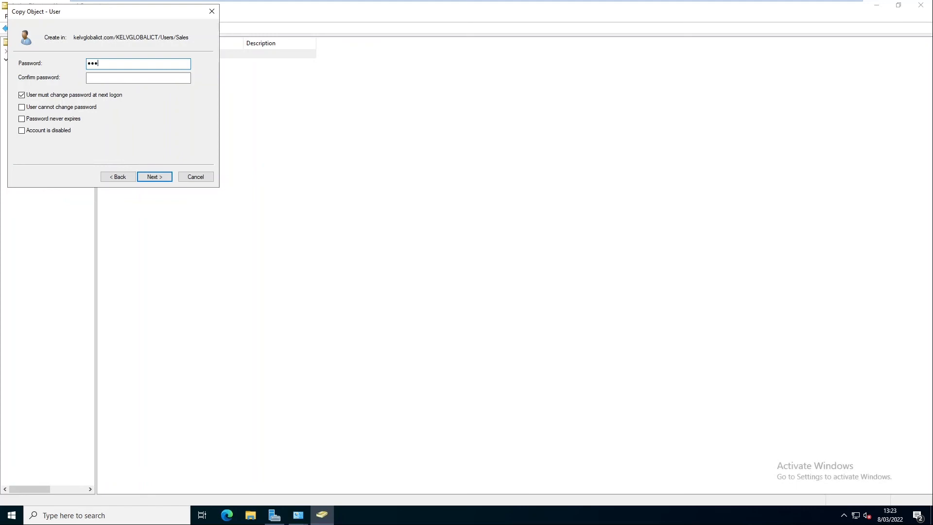
text(••••••)
key(Tab)
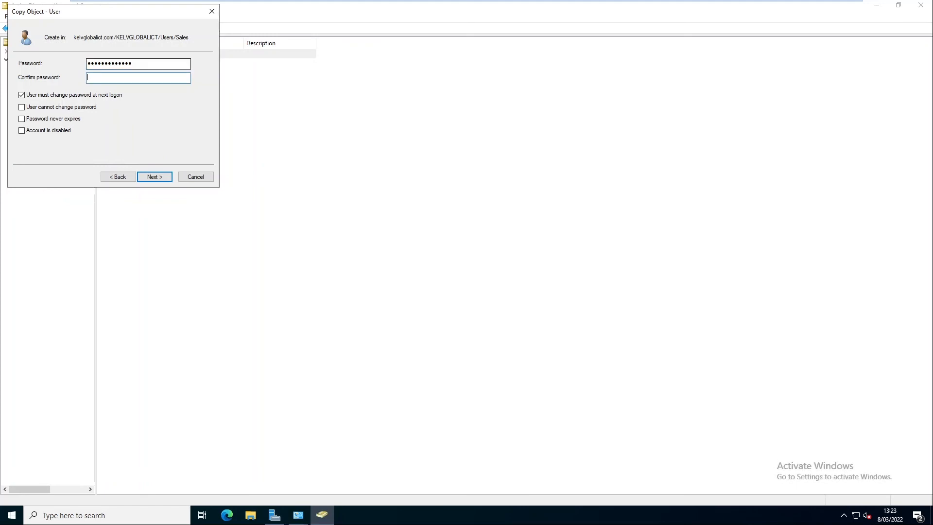
text(•••••••••)
key(shift+Tab)
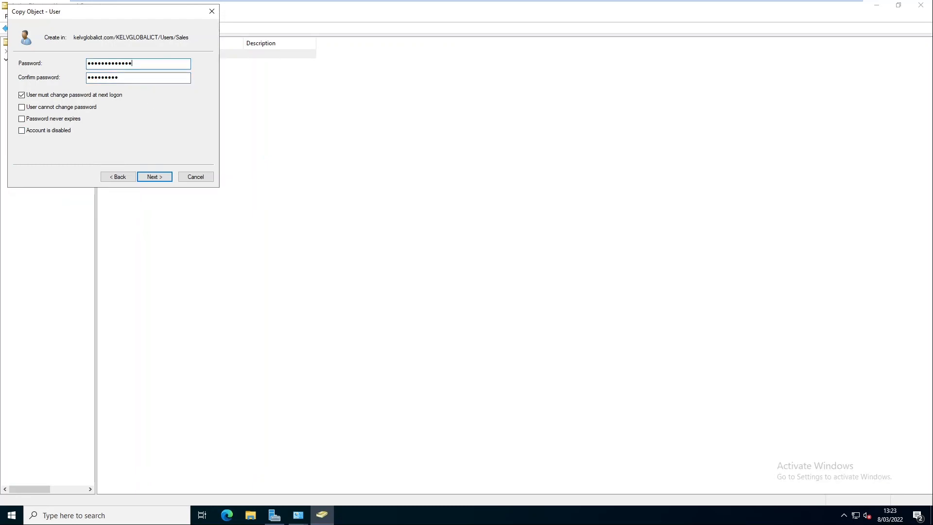
text(•••••••)
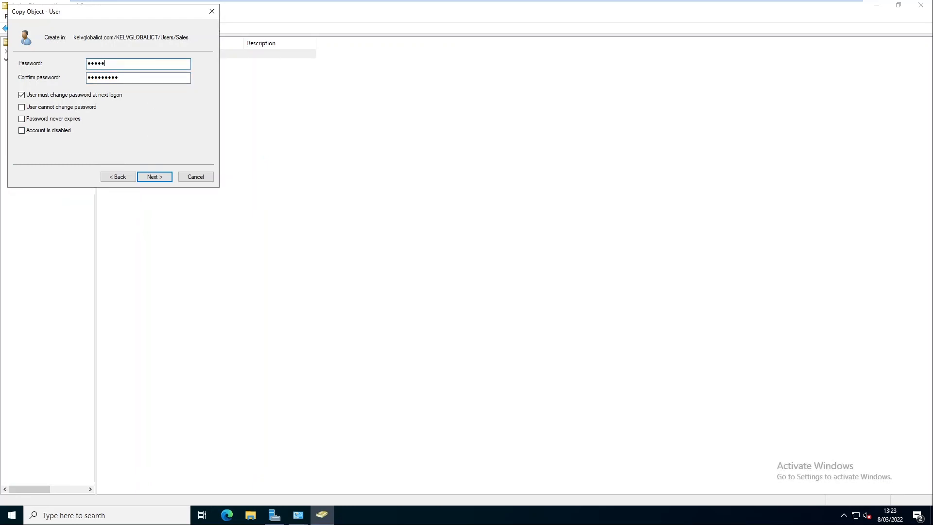
text(•)
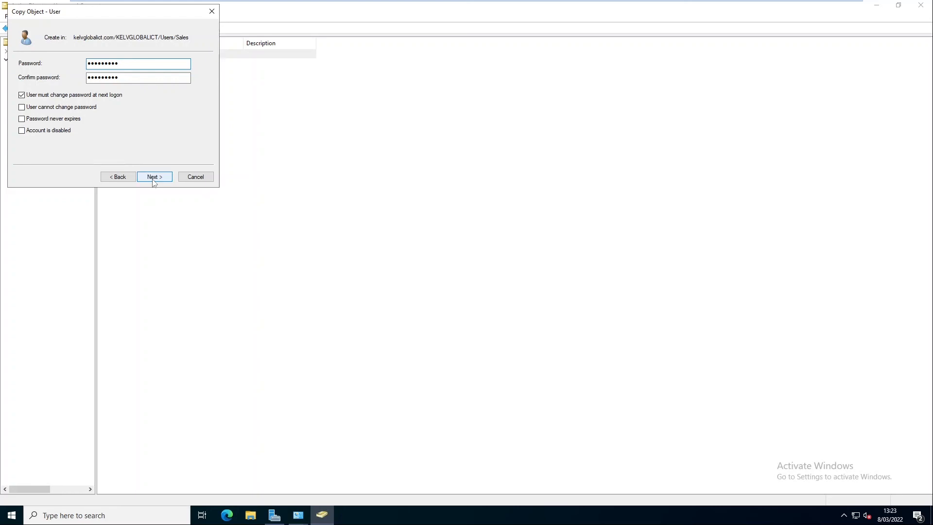
click(155, 178)
click(154, 178)
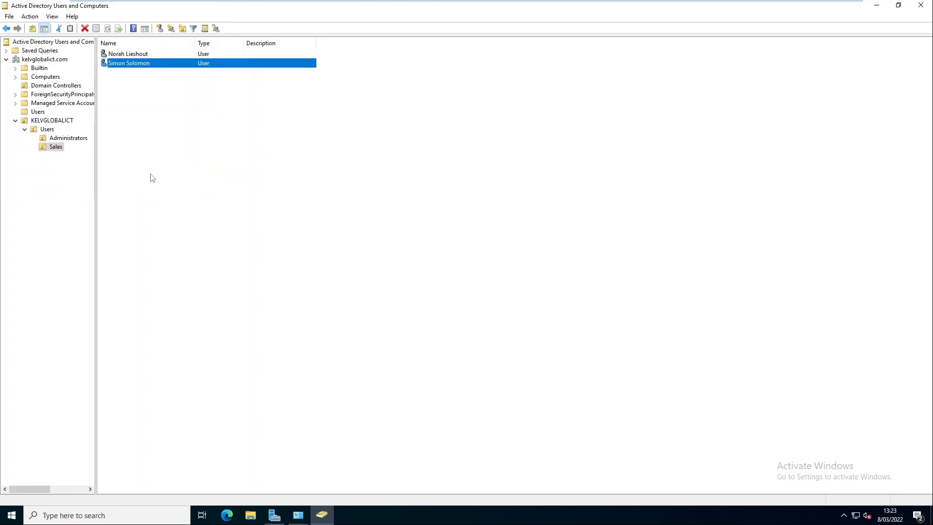
double_click(129, 63)
click(262, 106)
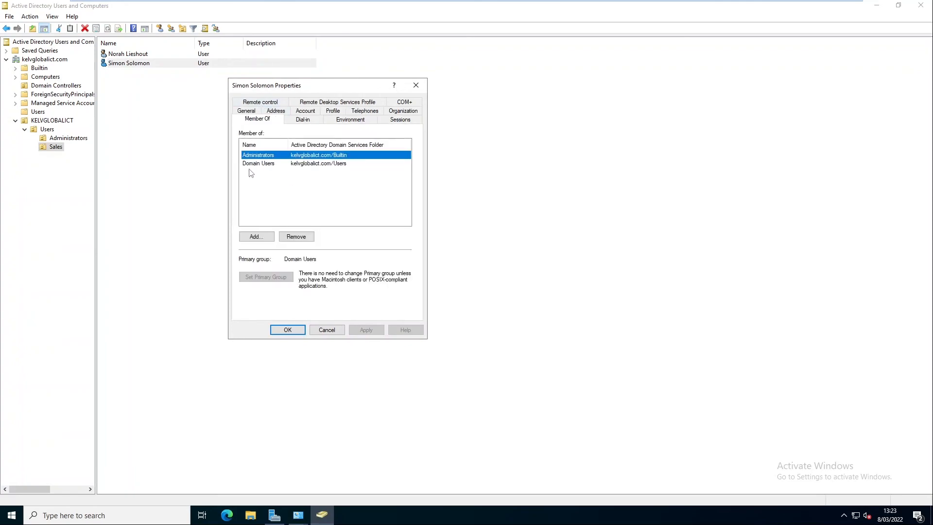